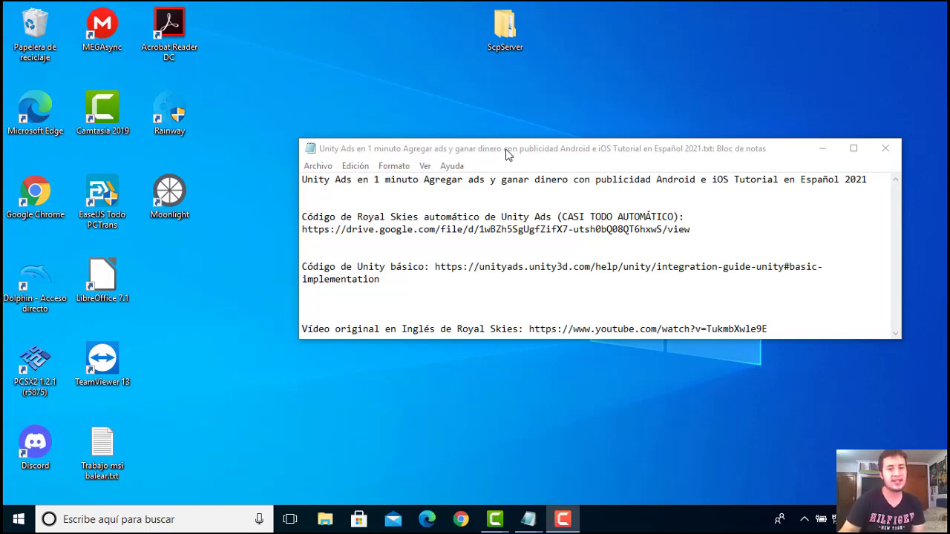
Step: Bring the Notepad notes with the Unity Ads tutorial links to the front
left_click(506, 150)
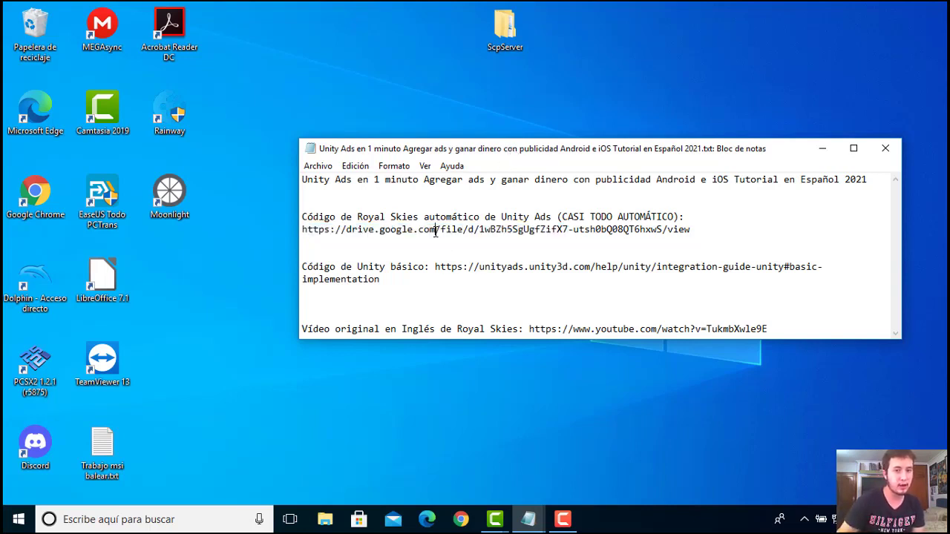
Step: Open the notes' Google Drive link in Chrome and browse into the ads folder's three scripts
left_click_drag(693, 230, 306, 229)
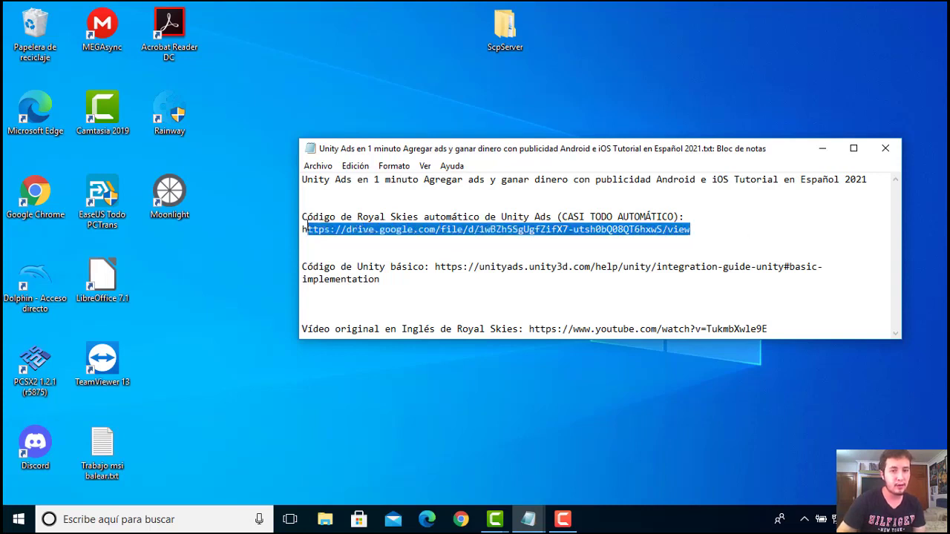
left_click(461, 520)
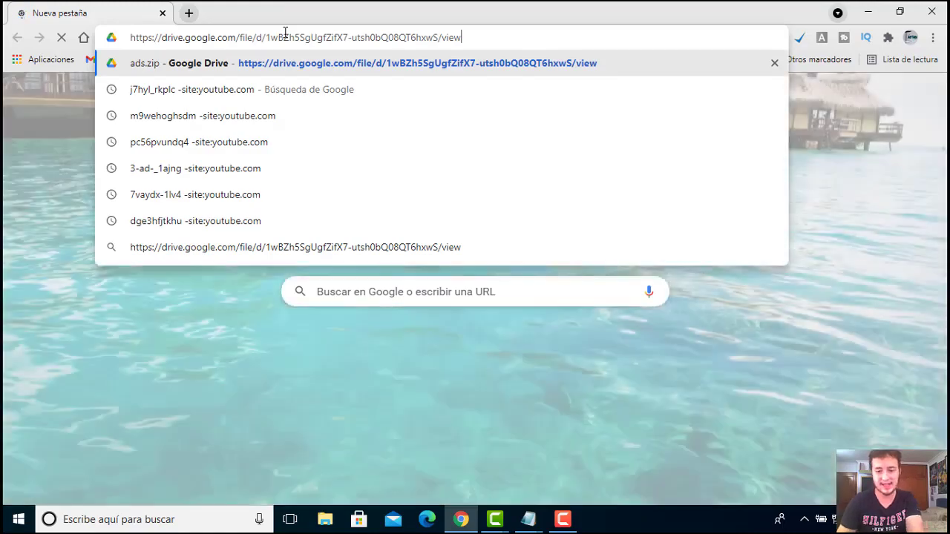
key("Return")
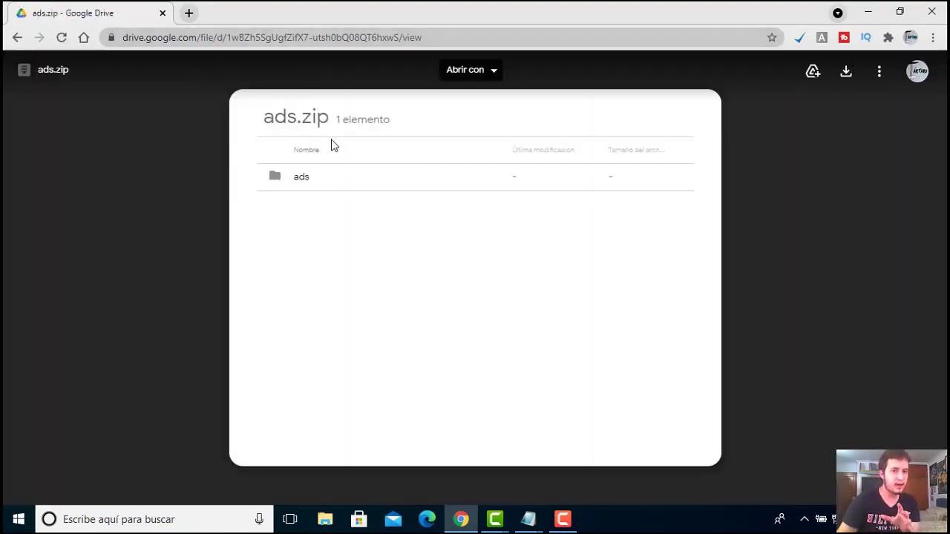
left_click(304, 185)
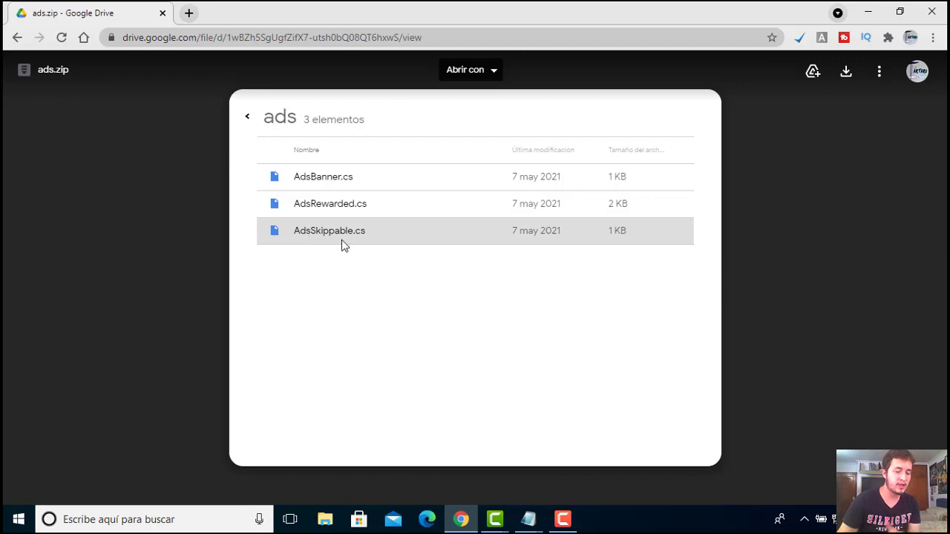
Step: Back in the notes, copy the original YouTube video link and restore Chrome
left_click(868, 14)
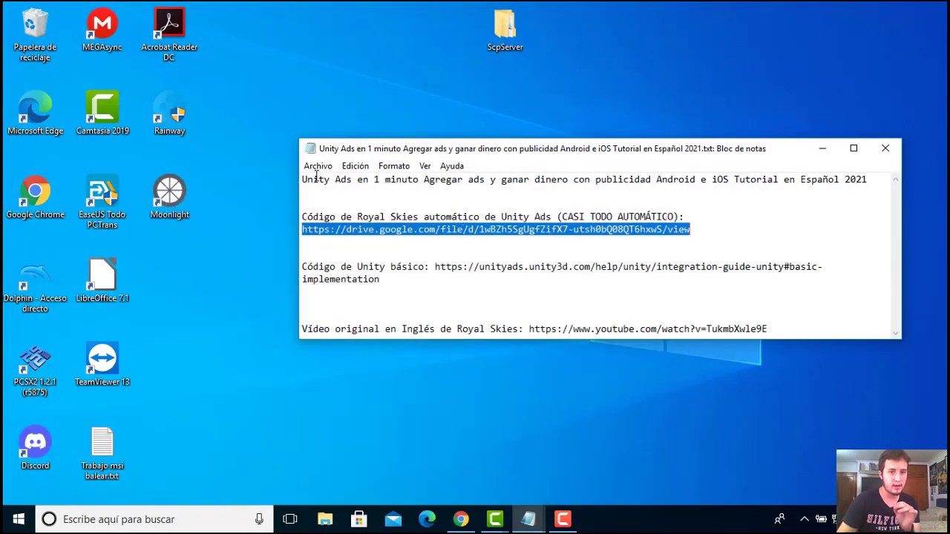
left_click_drag(437, 273, 452, 287)
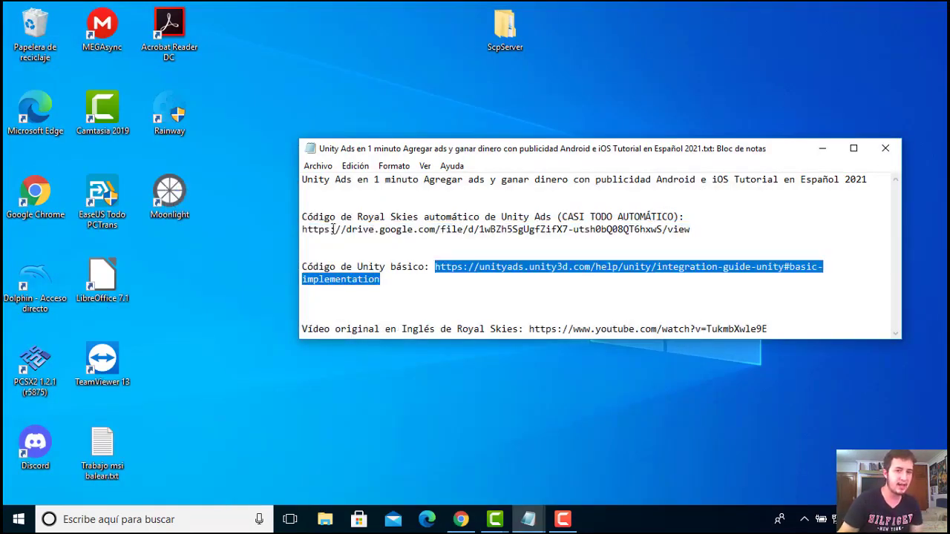
left_click_drag(302, 235, 729, 238)
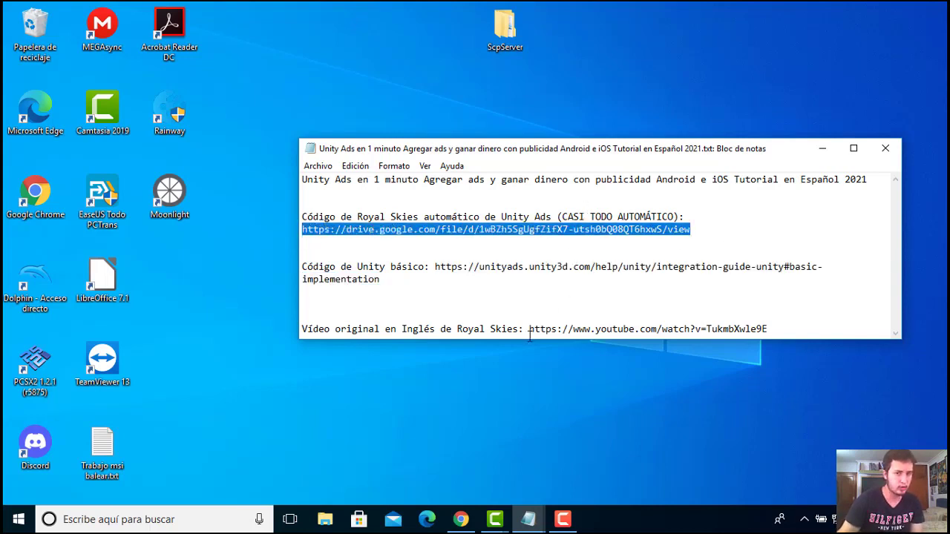
left_click_drag(530, 328, 783, 333)
key("ctrl+c")
left_click(782, 335)
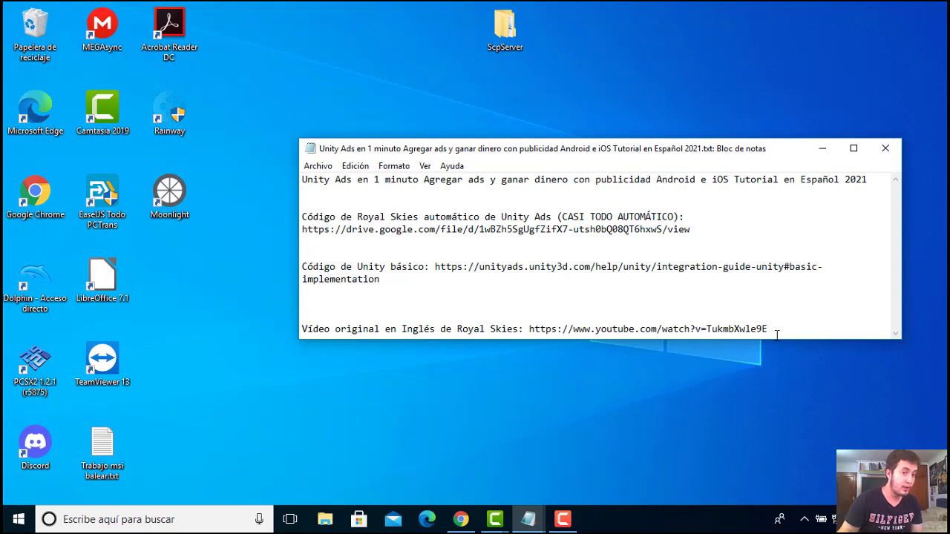
mouse_move(530, 329)
left_mouse_down()
mouse_move(794, 332)
mouse_move(530, 324)
left_mouse_up()
left_click(795, 333)
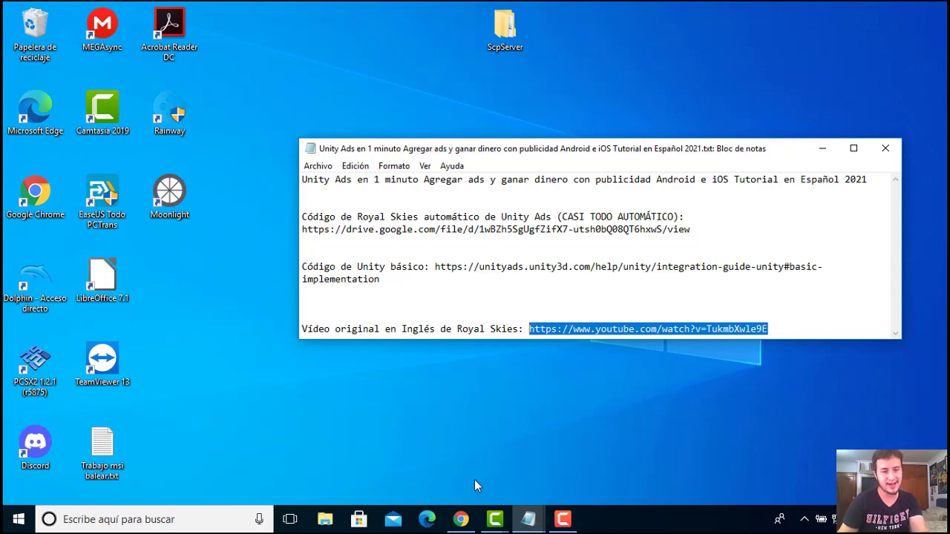
left_click(460, 519)
Step: Load the copied YouTube link in a new tab and switch the 'Unity Ads In 60 Seconds!!' video to full screen
left_click(189, 13)
key("ctrl+v")
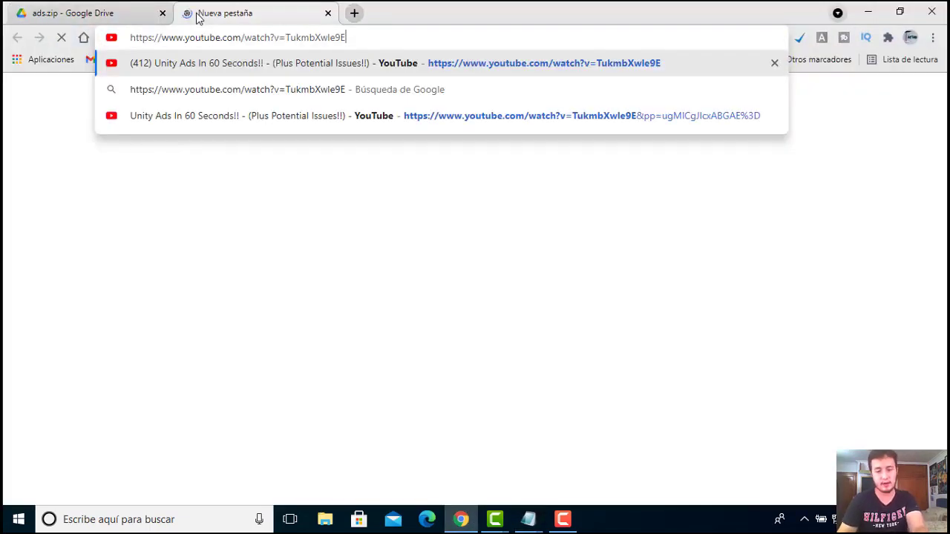
key("Return")
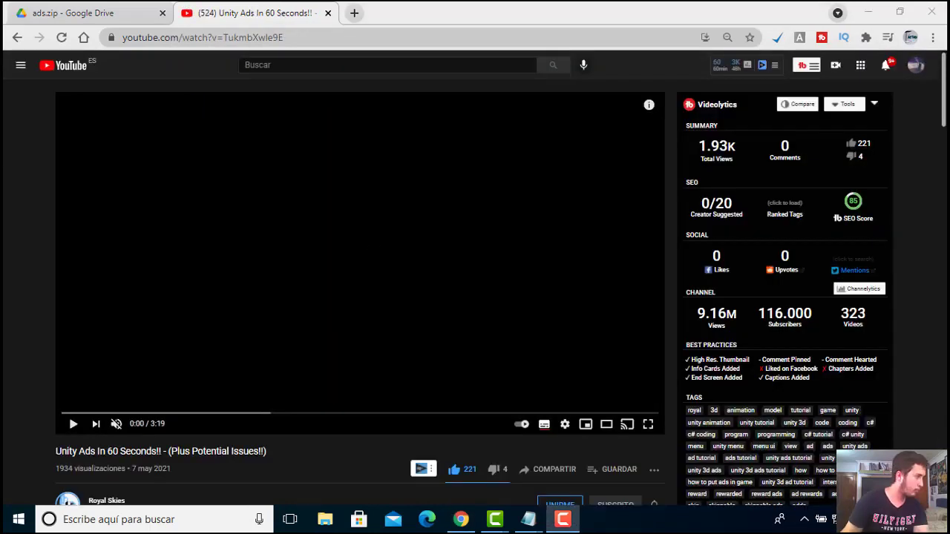
scroll(336, 289, "down", 1)
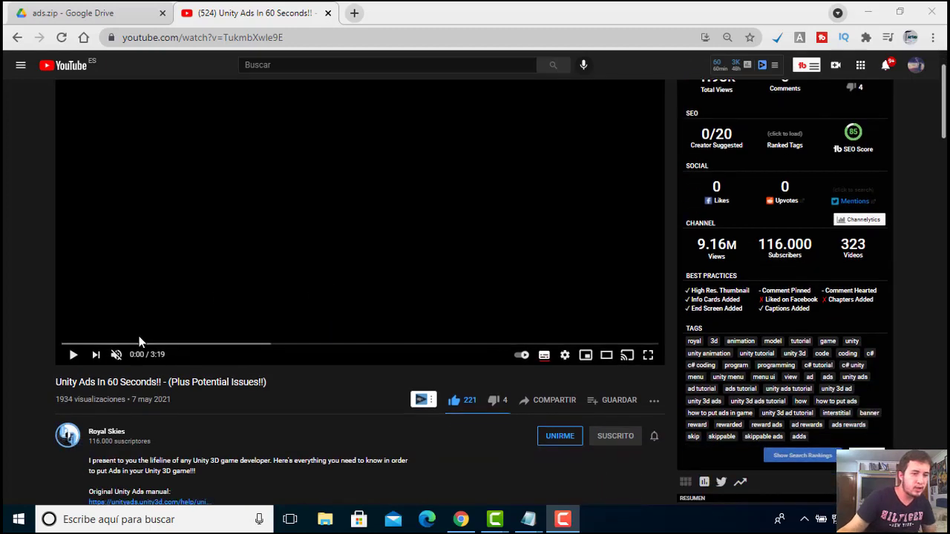
triple_click(101, 383)
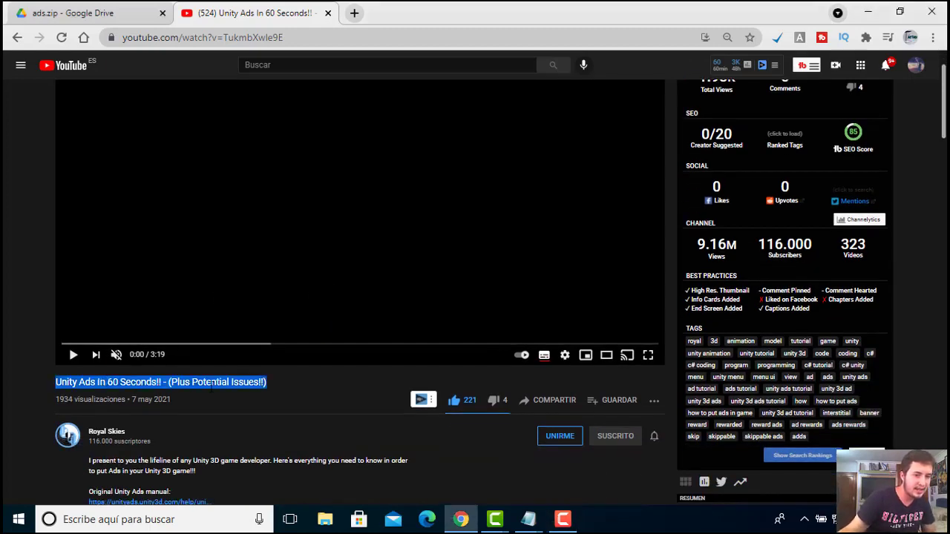
left_click_drag(206, 382, 254, 383)
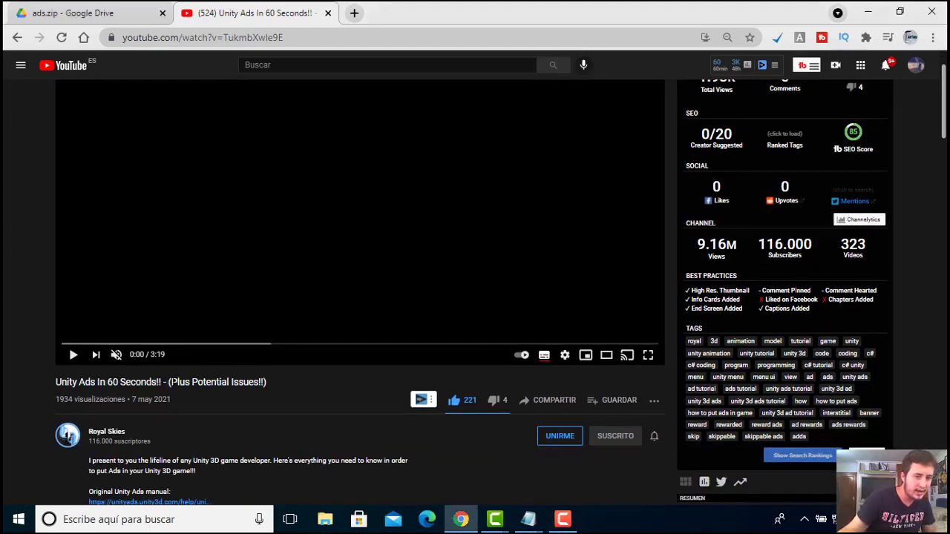
left_click(253, 383)
scroll(118, 359, "down", 2)
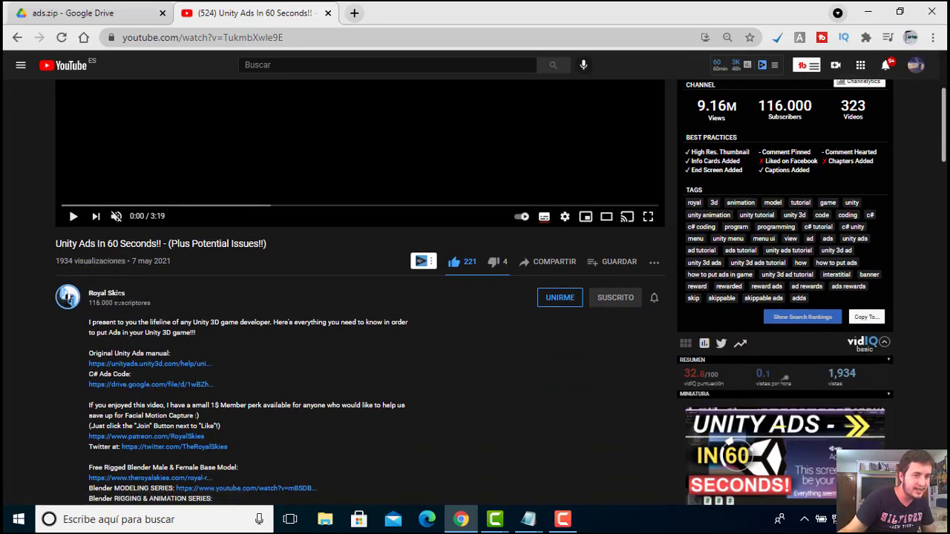
left_click(649, 220)
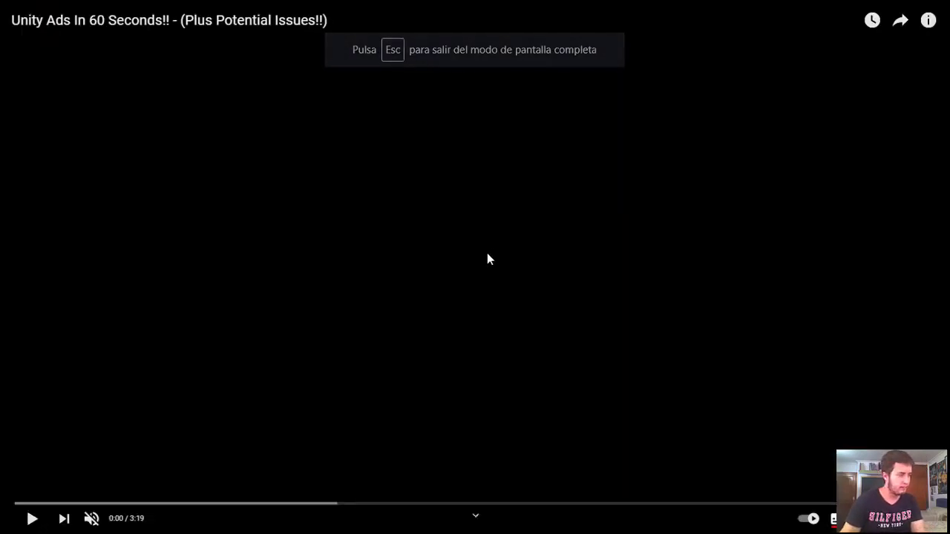
Step: Play the tutorial, pausing at the install prompt, then resume through the Android and iOS Game Id settings
left_click(486, 256)
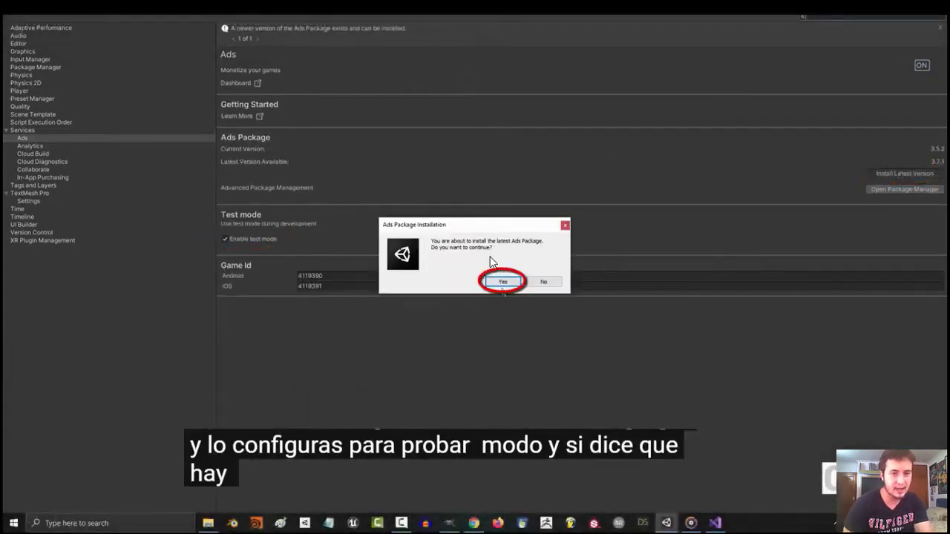
left_click(490, 261)
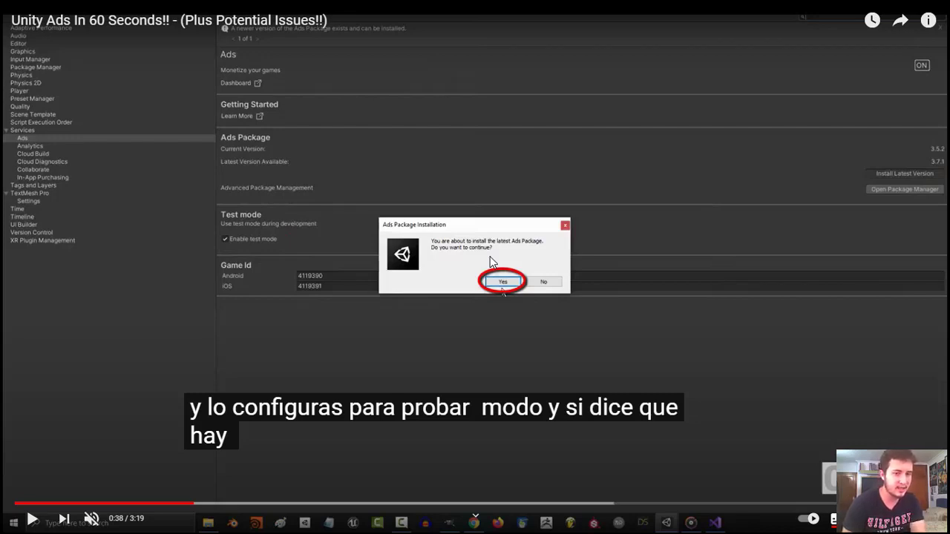
key("space")
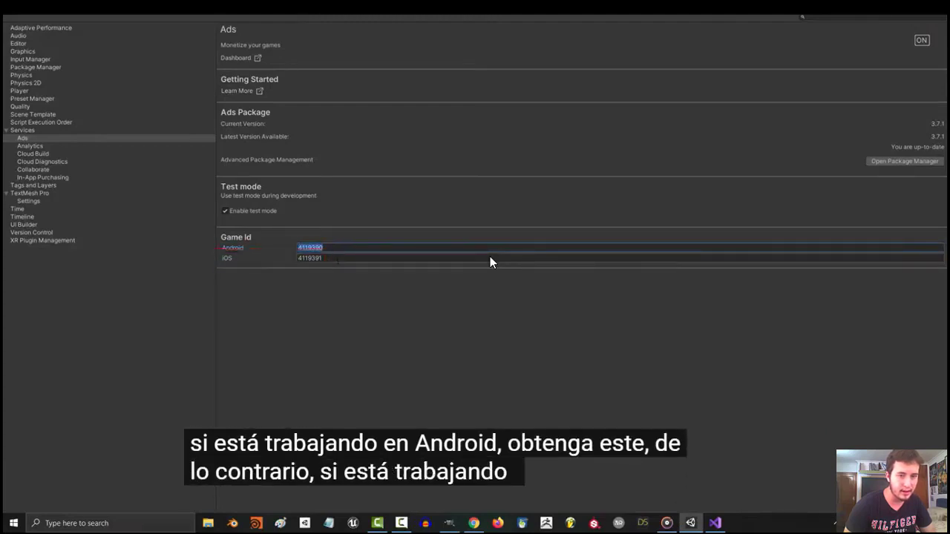
left_click(490, 258)
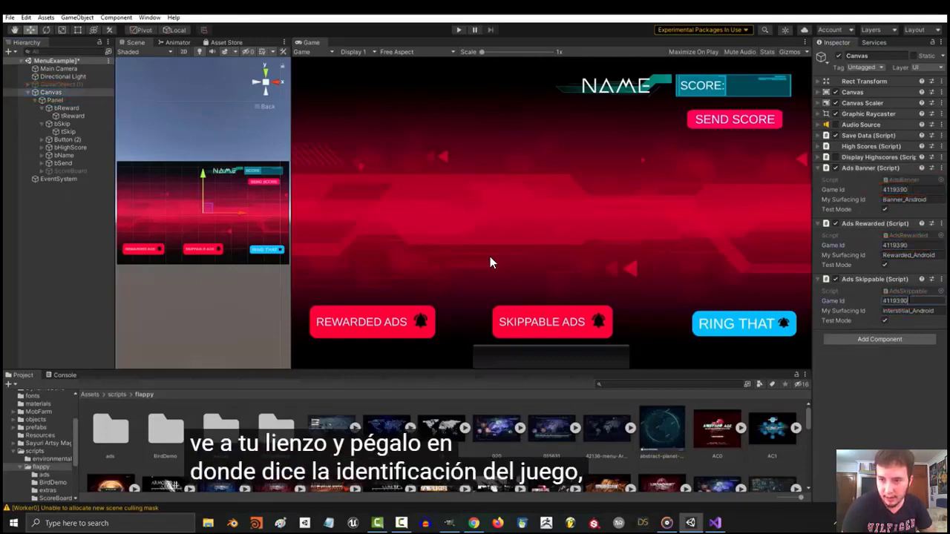
left_click(906, 395)
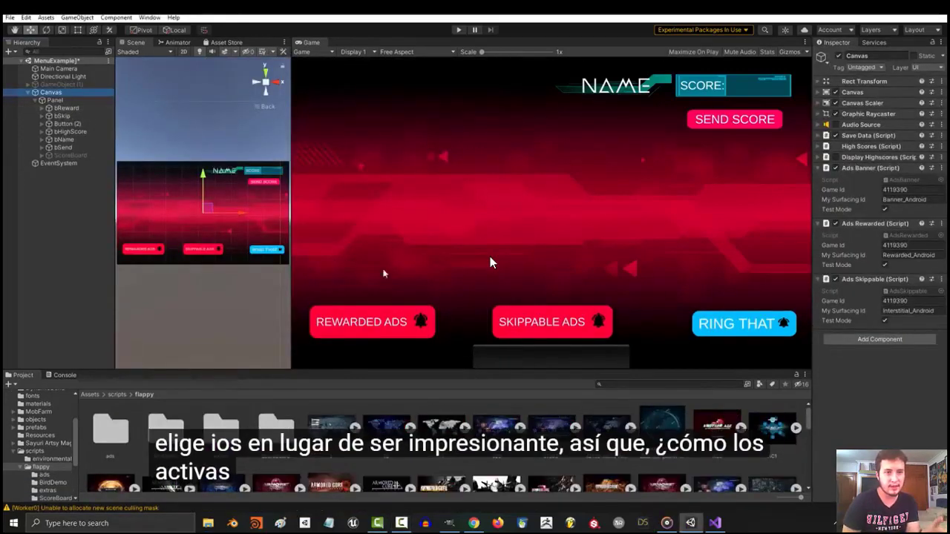
left_click(65, 116)
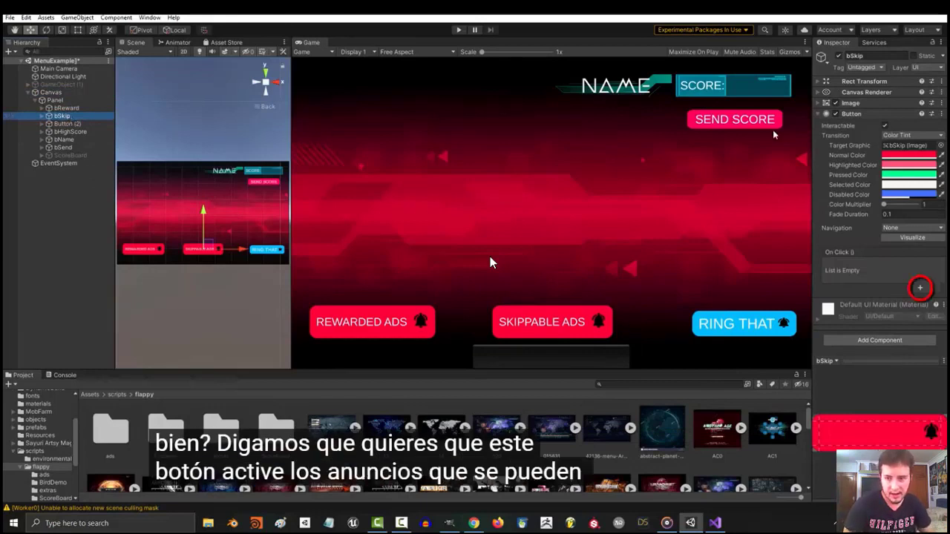
left_click(919, 287)
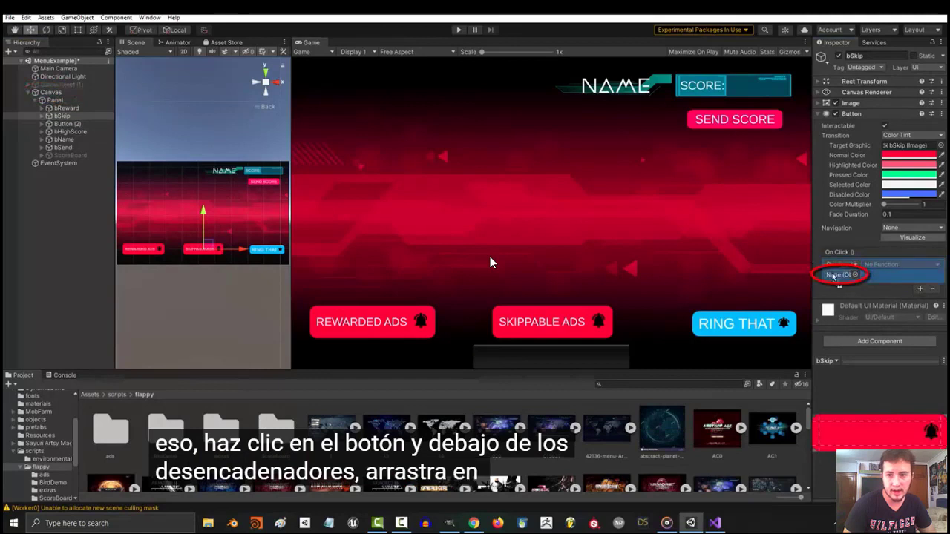
left_click(898, 264)
mouse_move(891, 409)
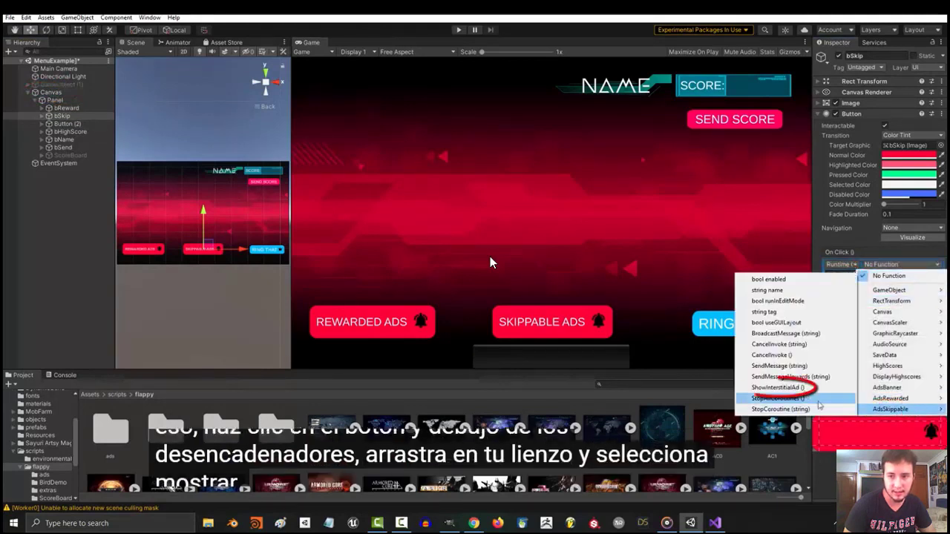
left_click(815, 389)
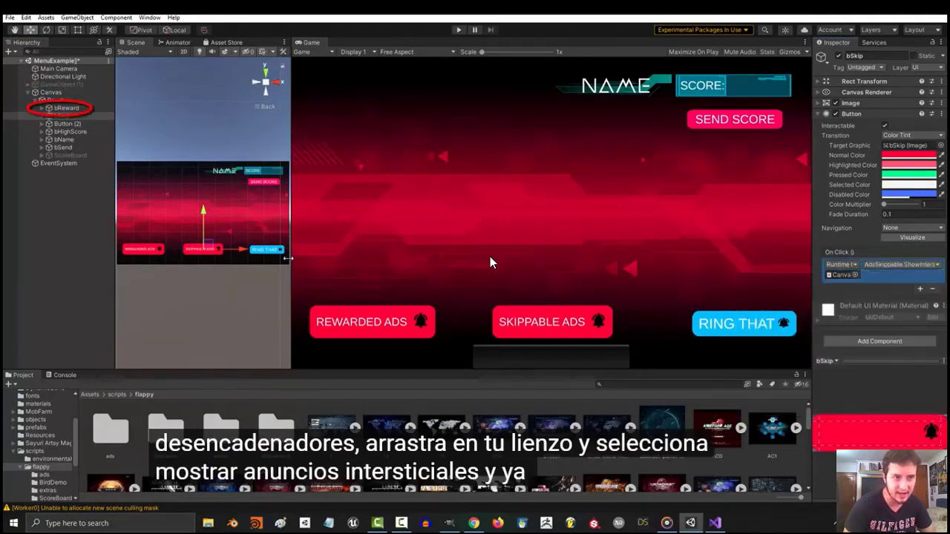
left_click(66, 107)
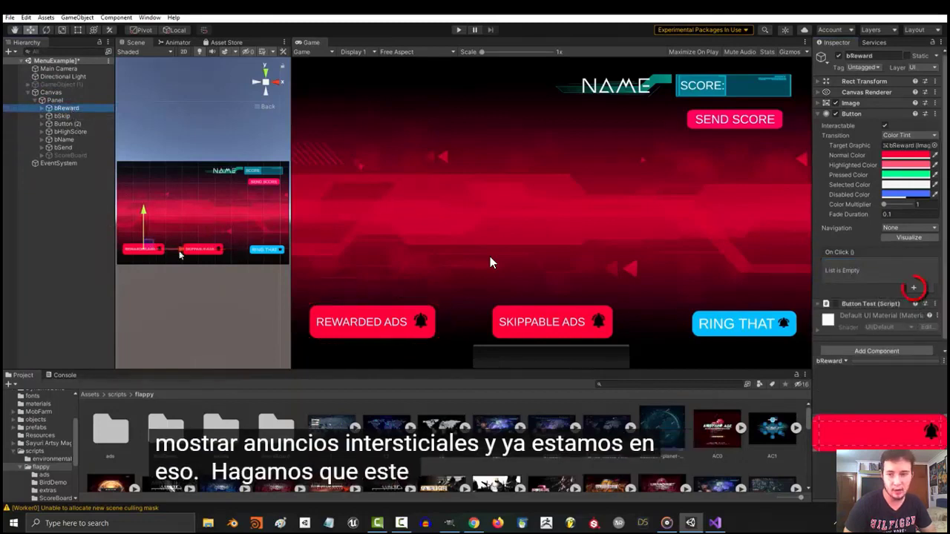
left_click(914, 288)
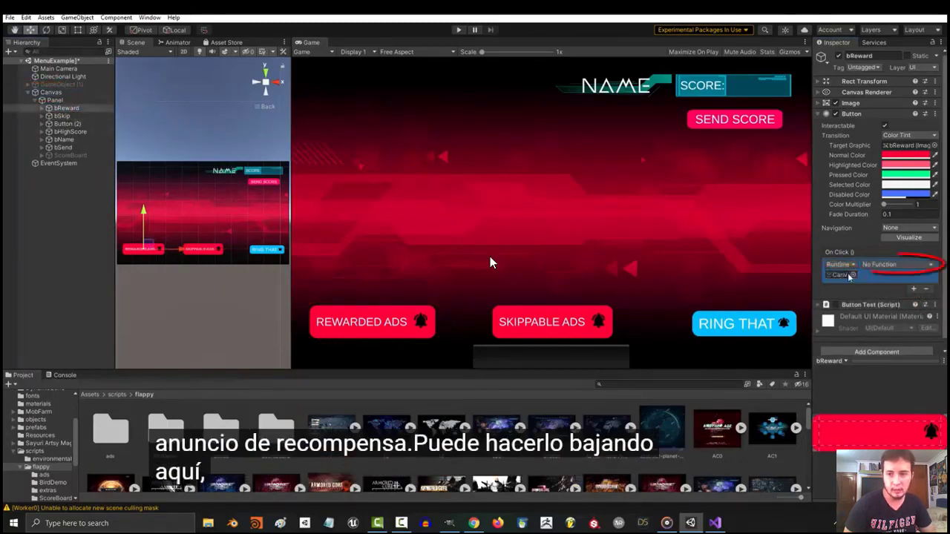
mouse_move(898, 399)
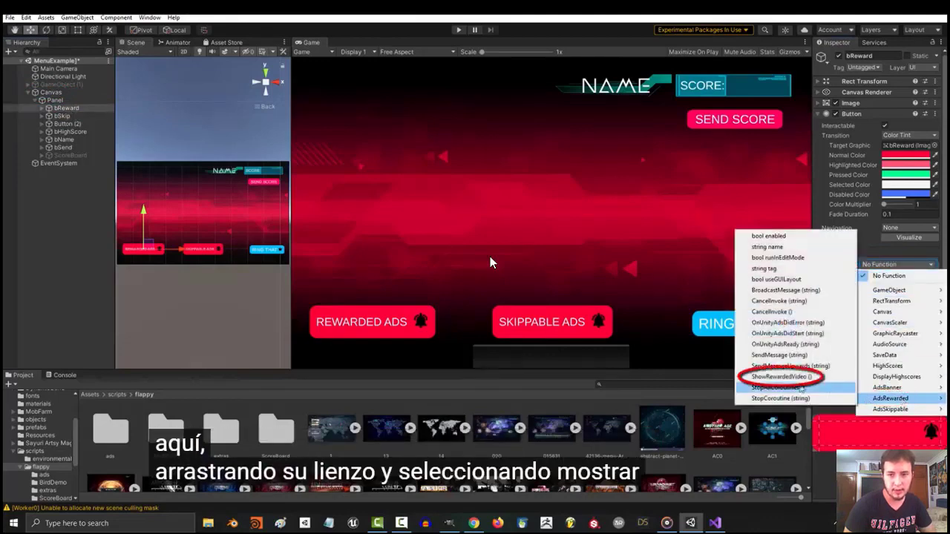
left_click(825, 380)
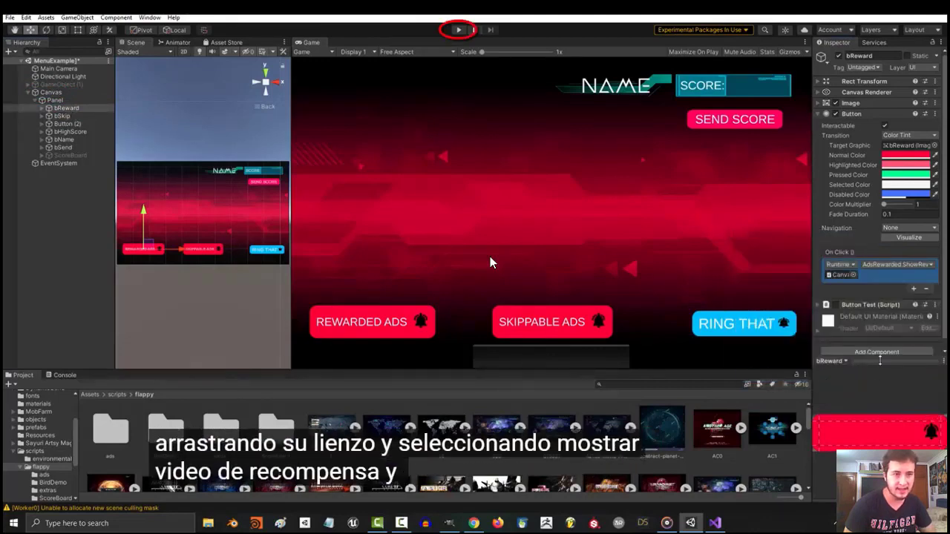
left_click(458, 30)
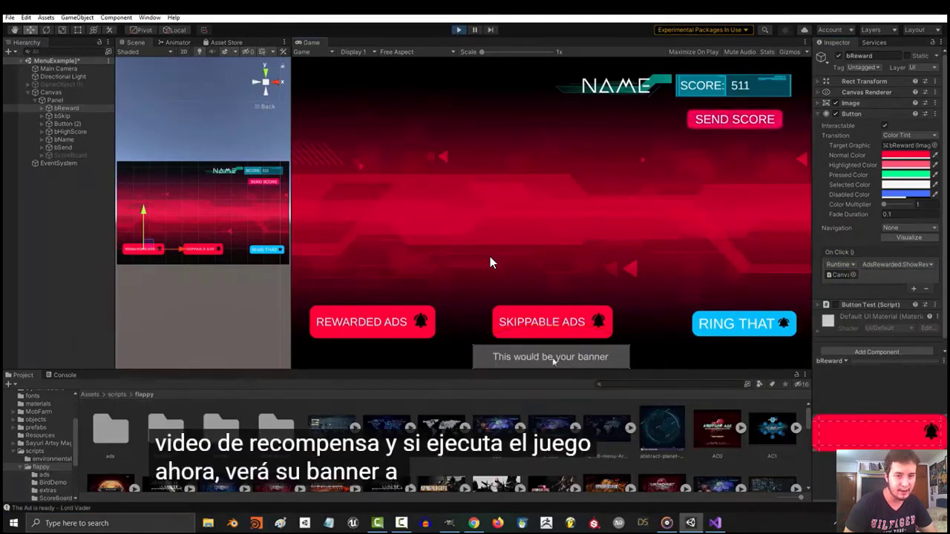
Step: Follow the skippable and rewarded test-ad demos, then inspect the Canvas object's three ad scripts
left_click(546, 321)
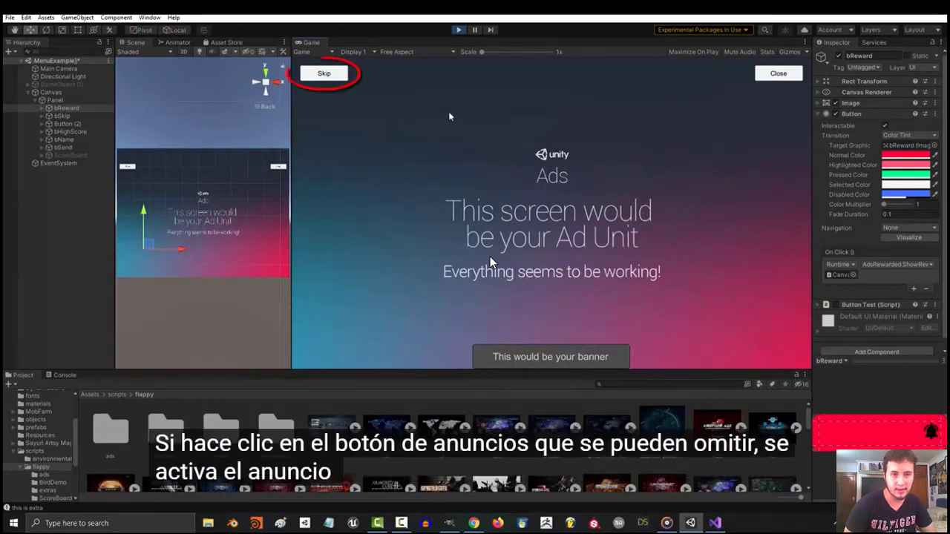
left_click(325, 74)
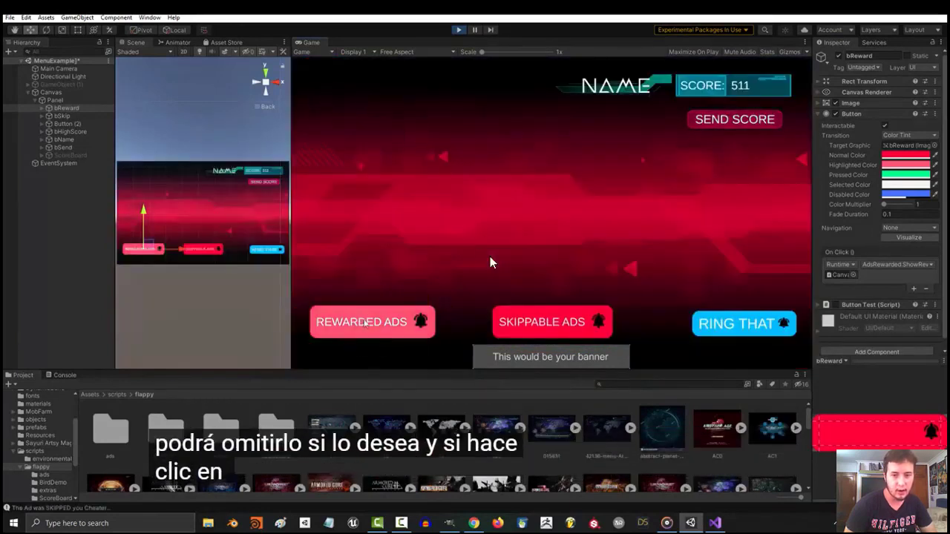
left_click(363, 324)
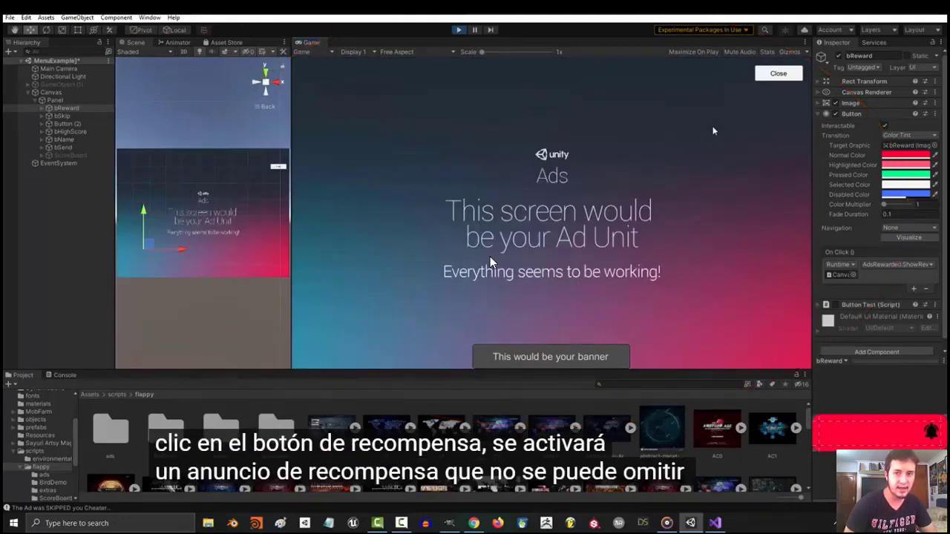
left_click(784, 75)
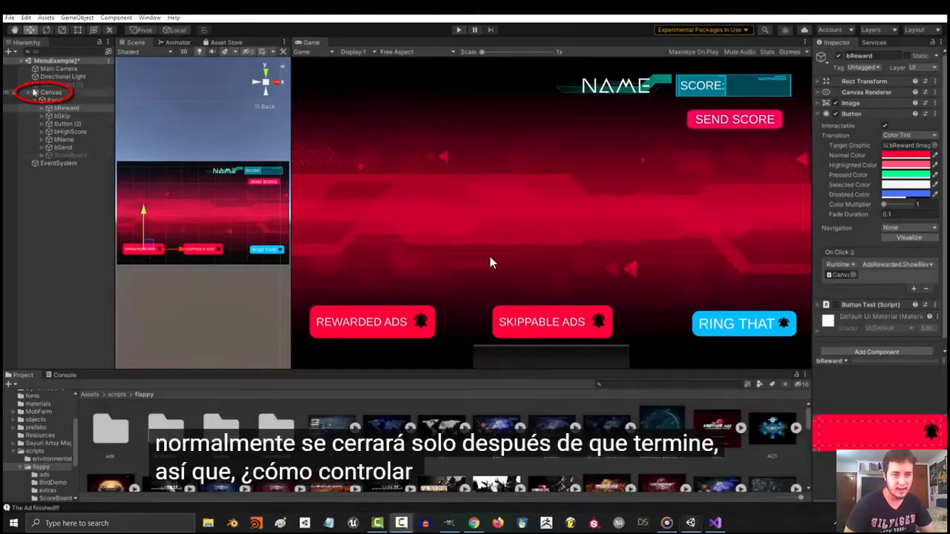
left_click(50, 92)
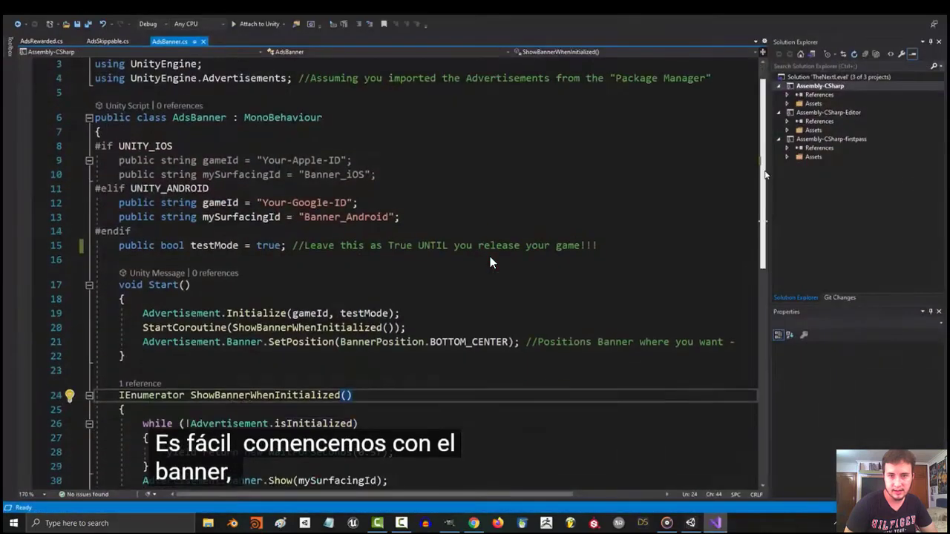
Step: Replace the BOTTOM_CENTER banner position with TOP_CENTER via IntelliSense, then stop the running game
scroll(766, 191, "down", 1)
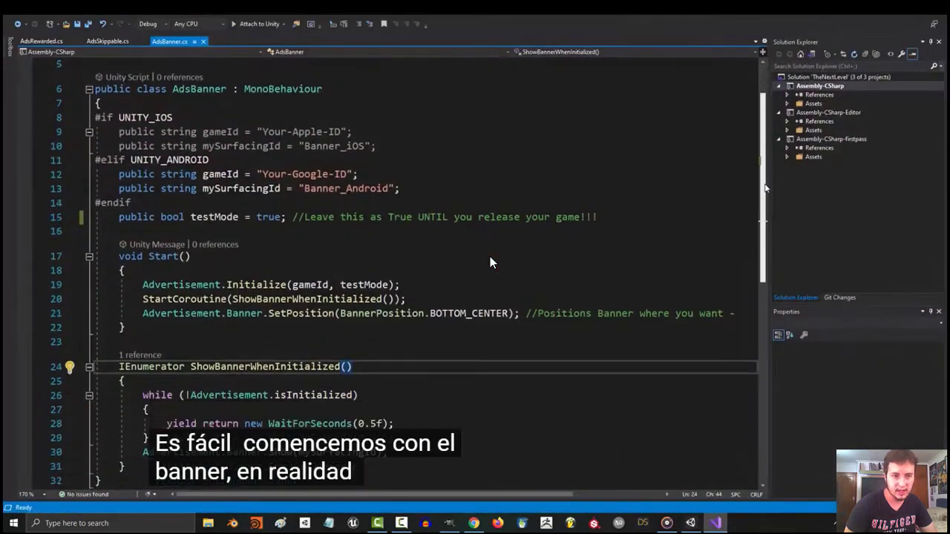
scroll(490, 257, "down", 1)
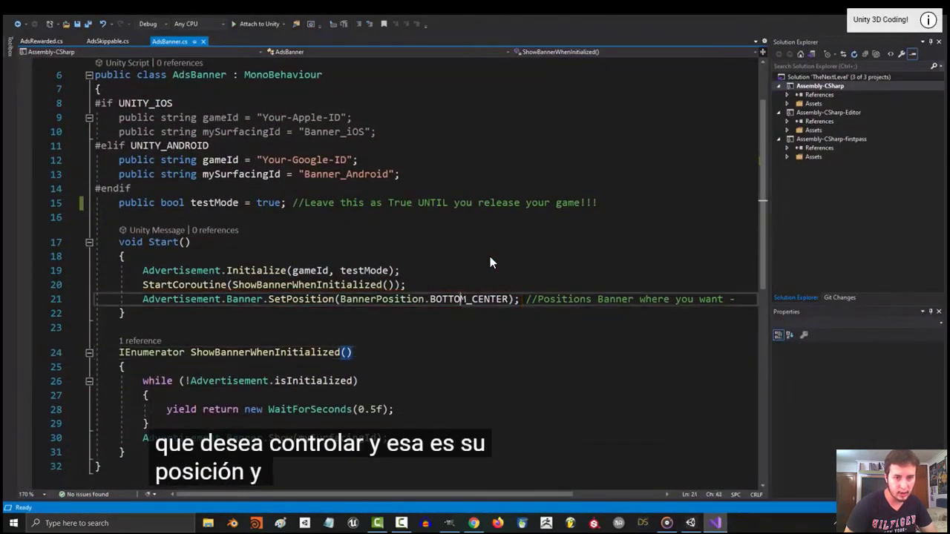
double_click(464, 301)
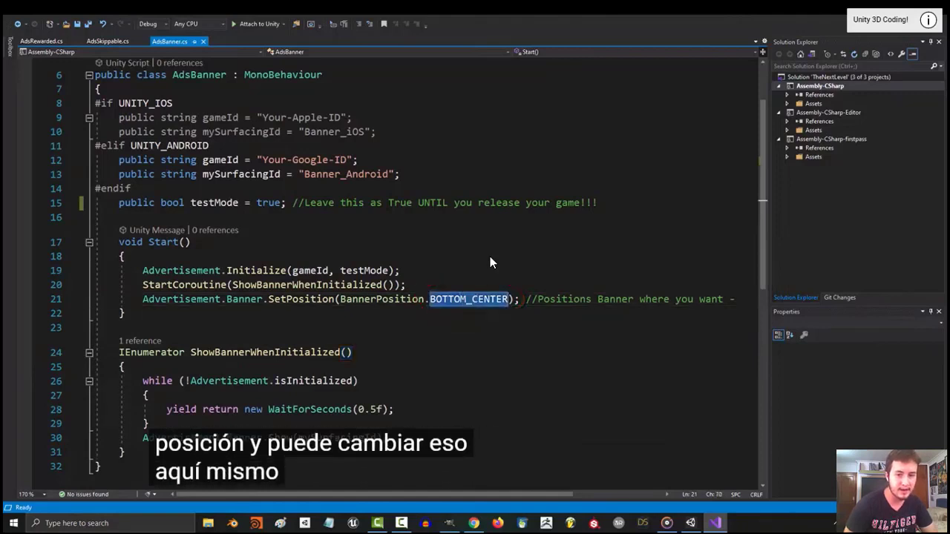
key("BackSpace")
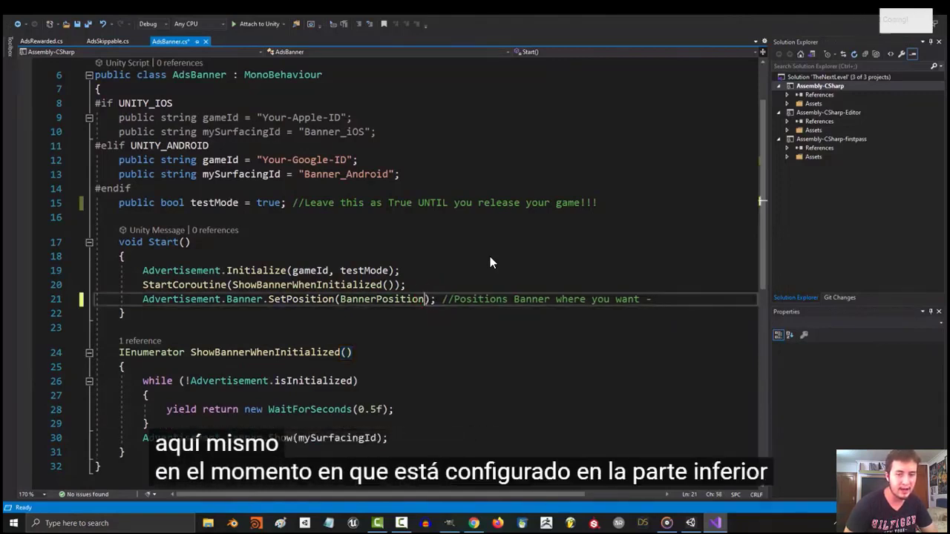
key("ctrl+space")
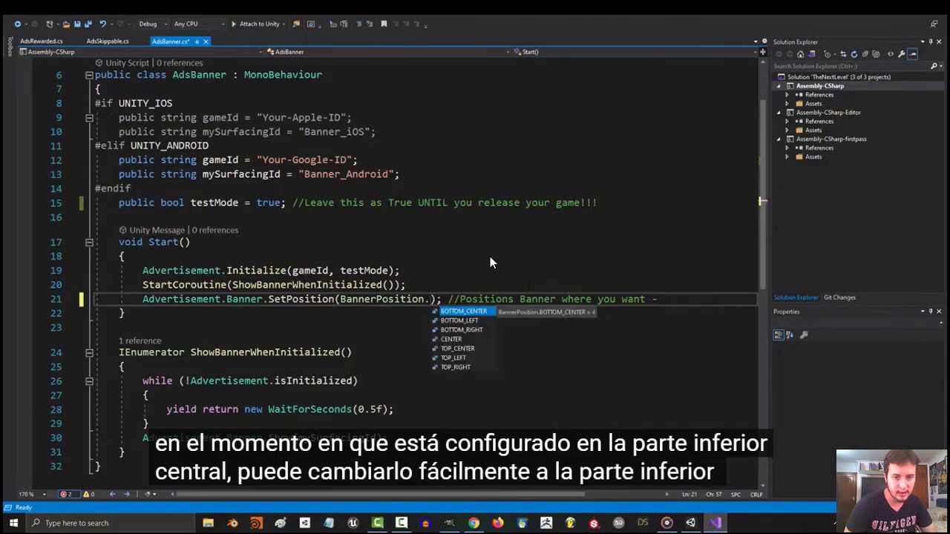
key("Down")
key("Down")
key("Down")
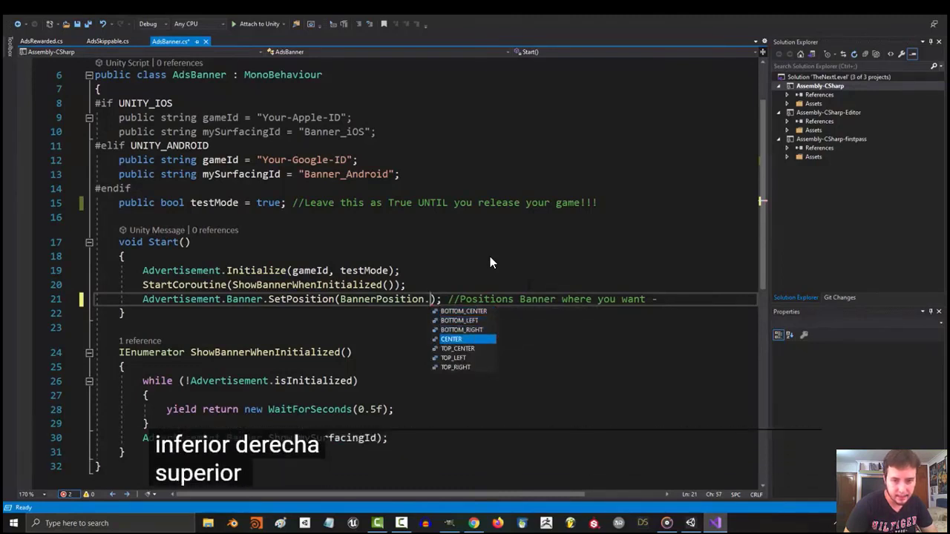
key("Down")
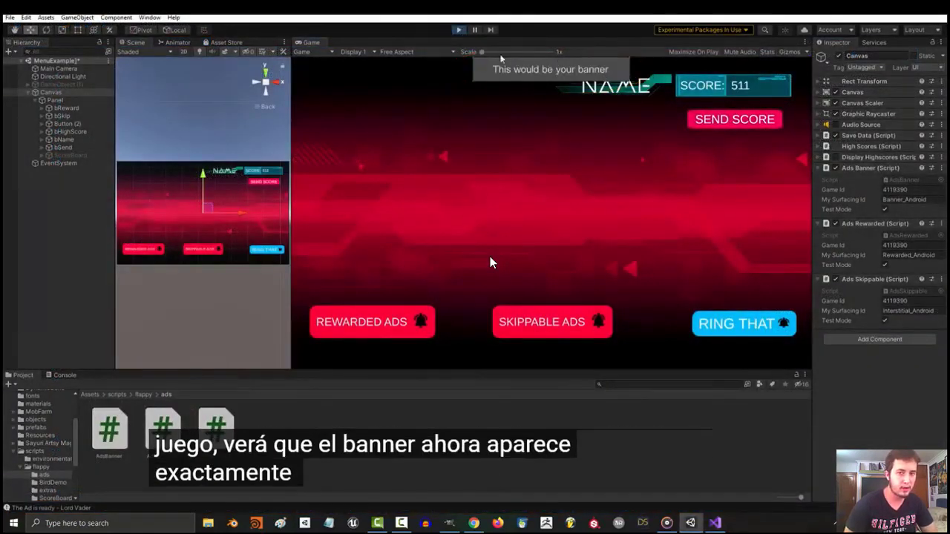
left_click(459, 30)
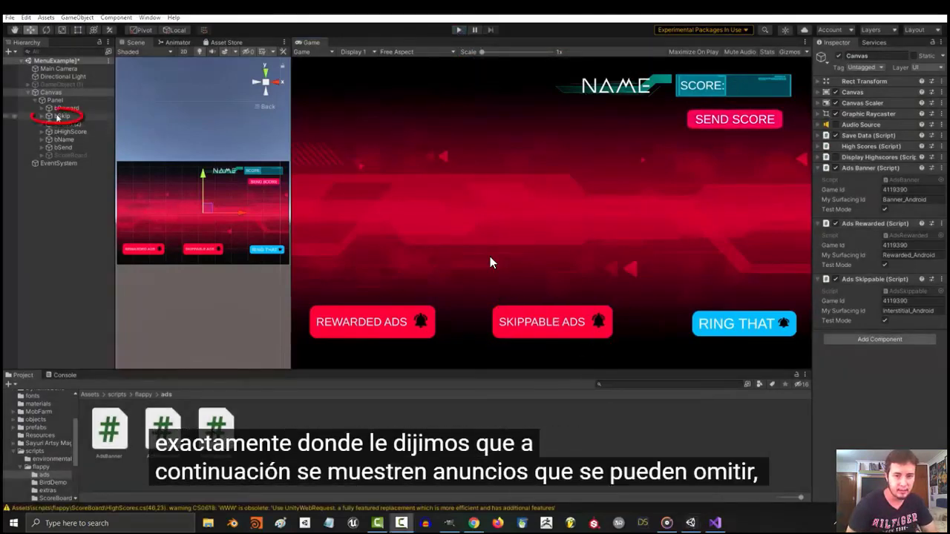
scroll(489, 256, "down", 2)
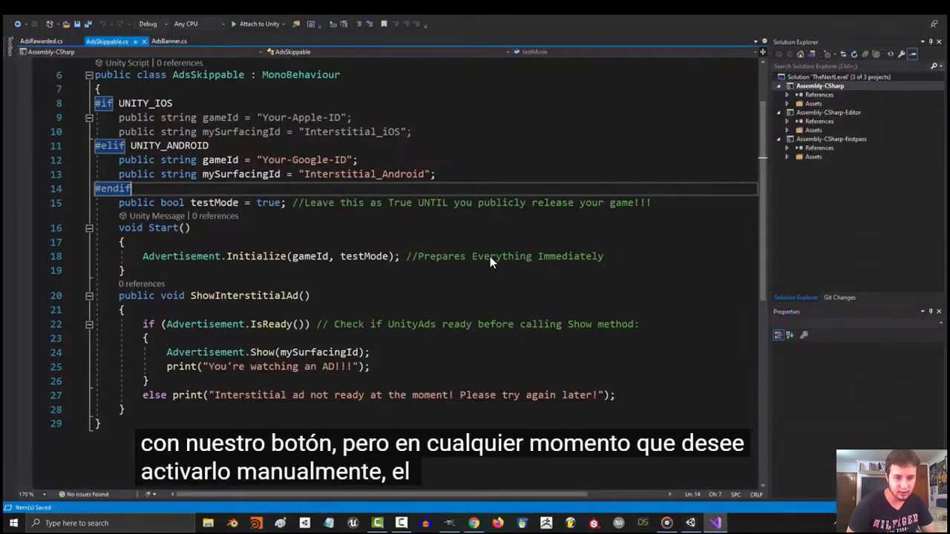
Step: Highlight ShowInterstitialAd's IsReady check, show call and ad-not-ready message in AdsSkippable
double_click(264, 297)
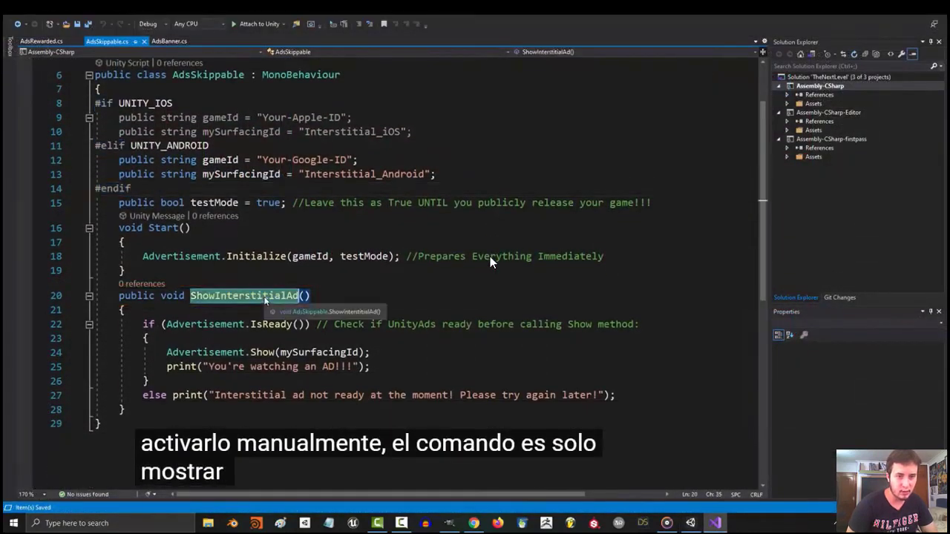
left_click_drag(143, 325, 304, 324)
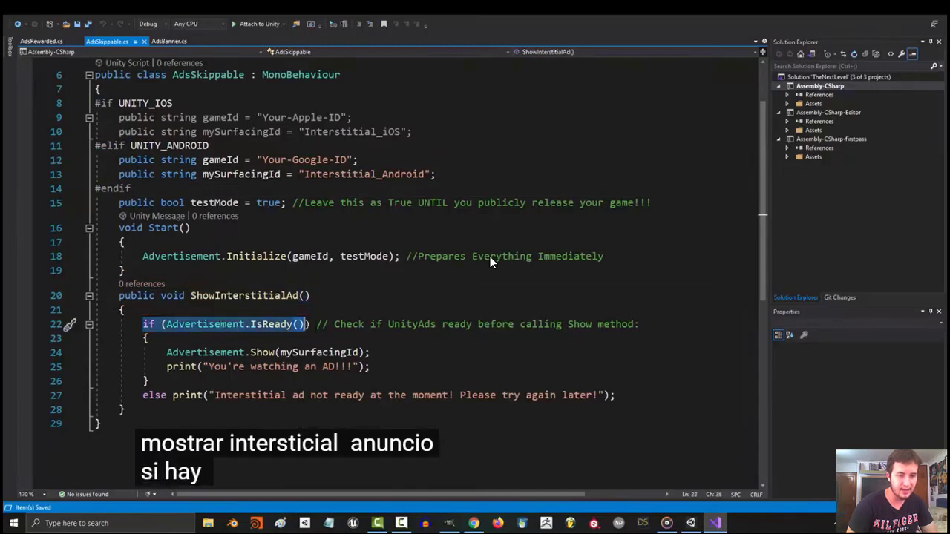
left_click_drag(166, 352, 370, 352)
left_click(148, 395)
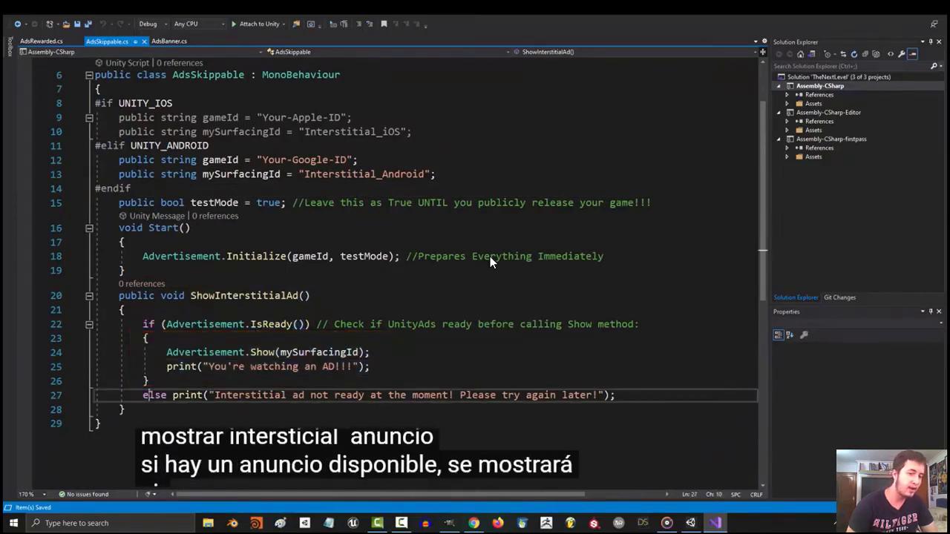
double_click(154, 394)
left_click_drag(215, 394, 615, 395)
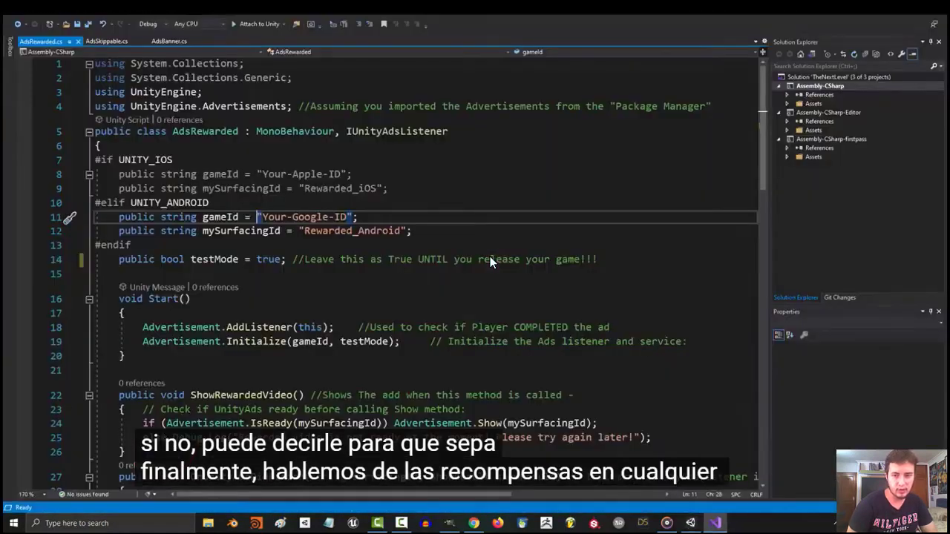
Step: Highlight ShowRewardedVideo's ShowResult.Finished check and ad-finished print statement in AdsRewarded
scroll(490, 261, "down", 2)
scroll(489, 261, "down", 1)
scroll(489, 261, "down", 1)
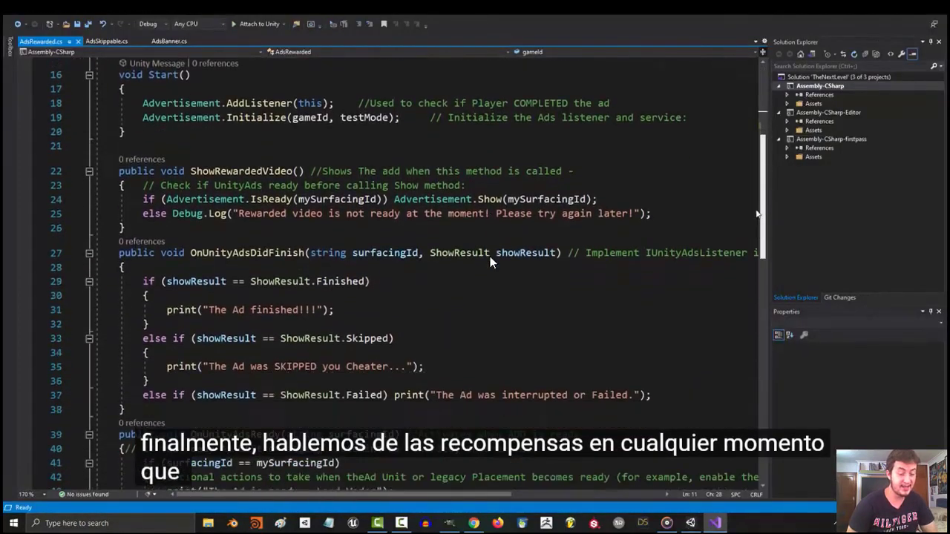
scroll(490, 256, "down", 1)
double_click(268, 117)
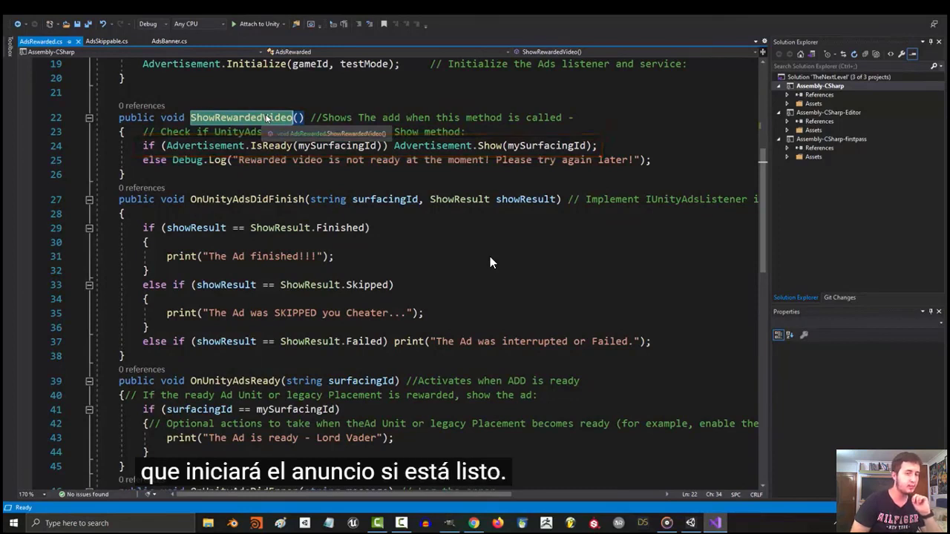
left_click_drag(250, 228, 365, 228)
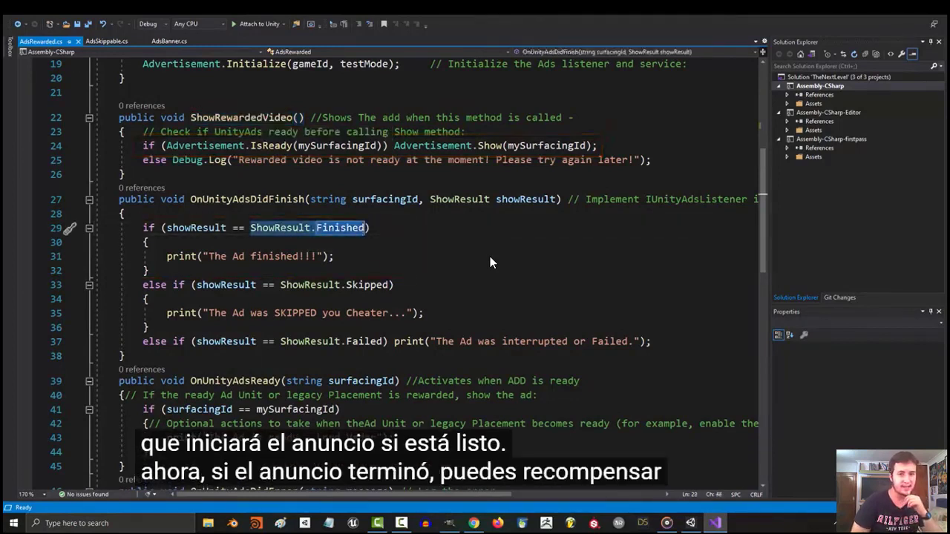
left_click_drag(167, 256, 335, 256)
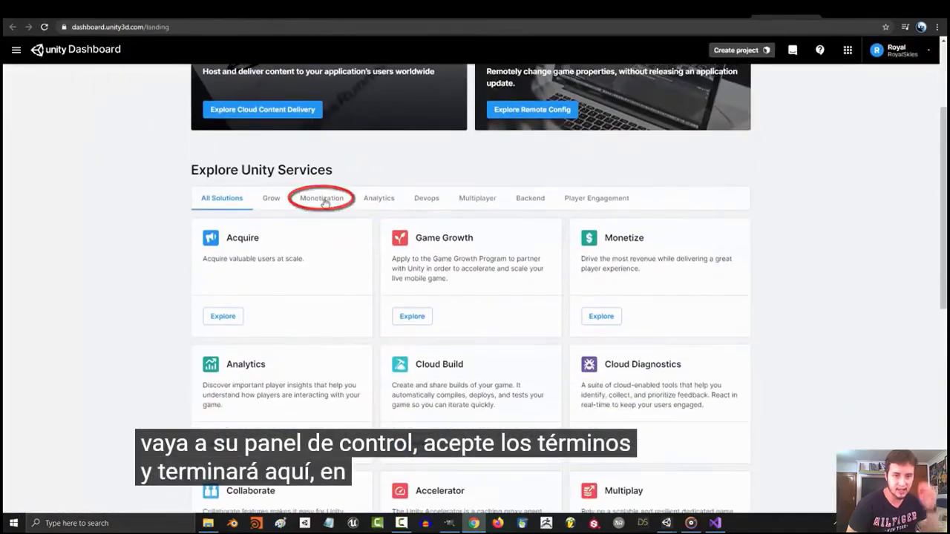
Step: Complete Monetization activation for TheNextLevel with Unity as the only ads provider
left_click(323, 199)
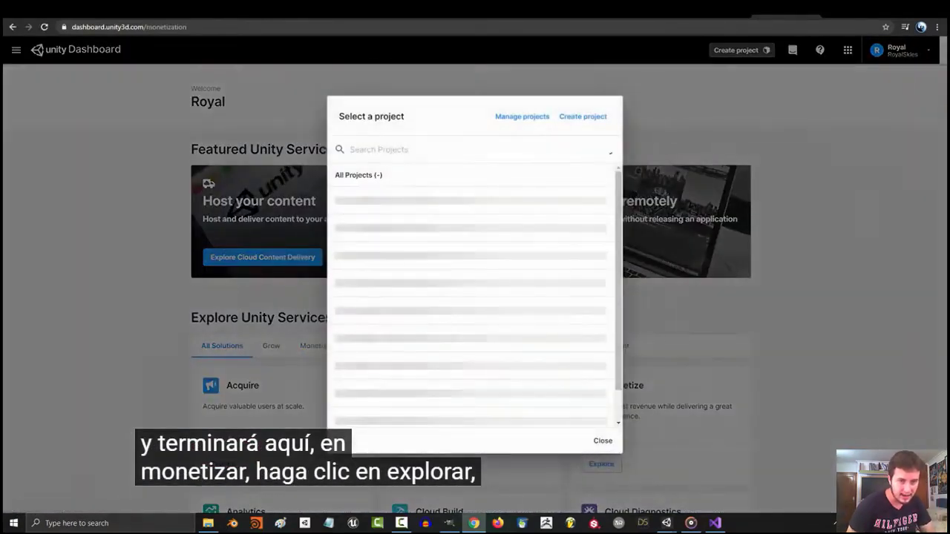
left_click(450, 205)
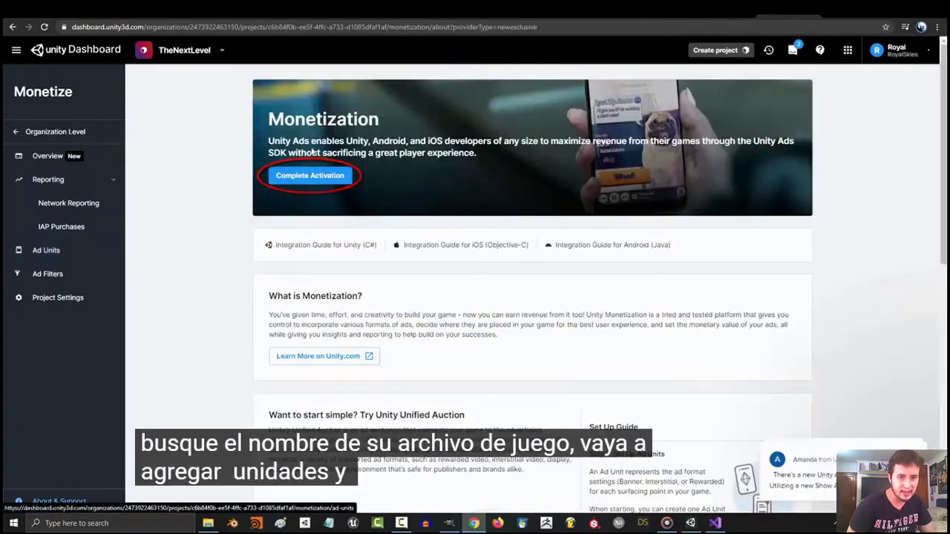
left_click(309, 175)
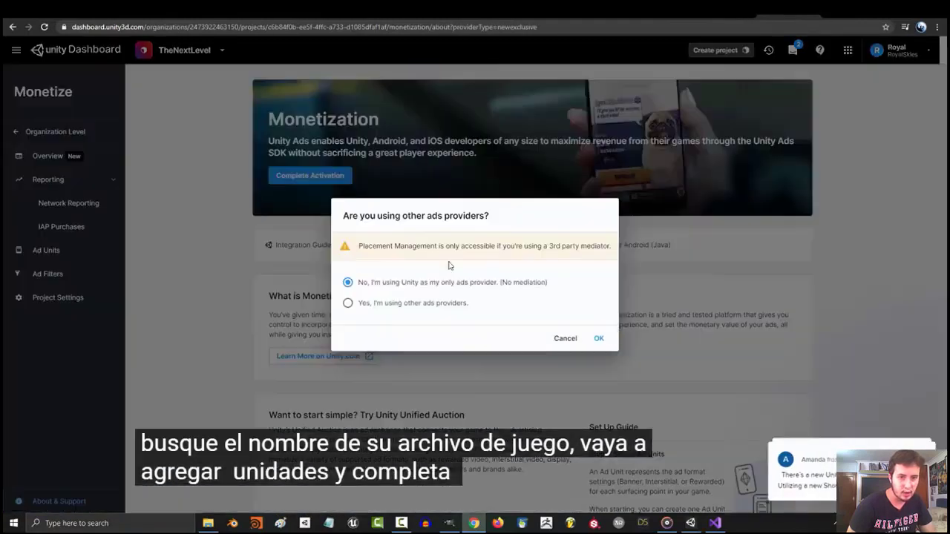
left_click(599, 339)
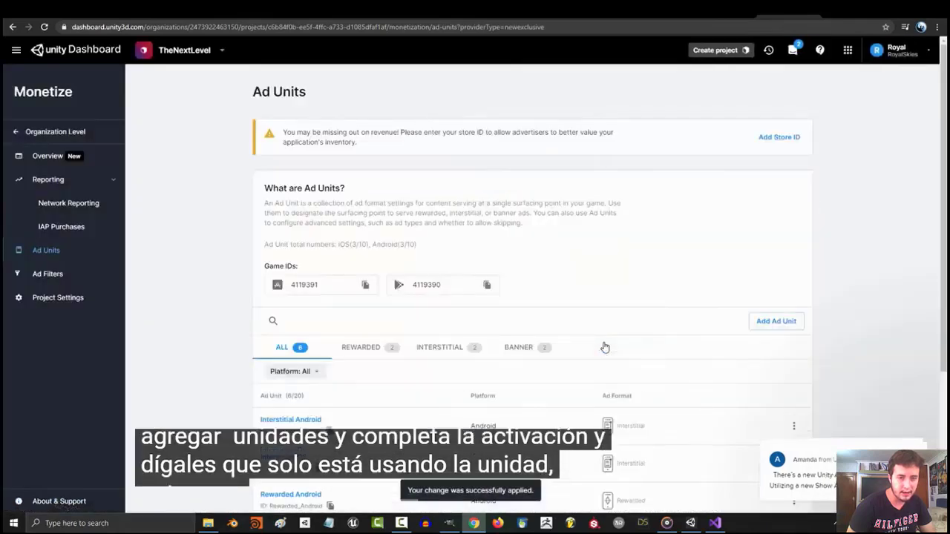
Step: Review the Ad Unit IDs, including the Rewarded_Android surfacing id, until the video's end screen
scroll(586, 371, "down", 1)
scroll(579, 384, "down", 1)
scroll(580, 386, "down", 1)
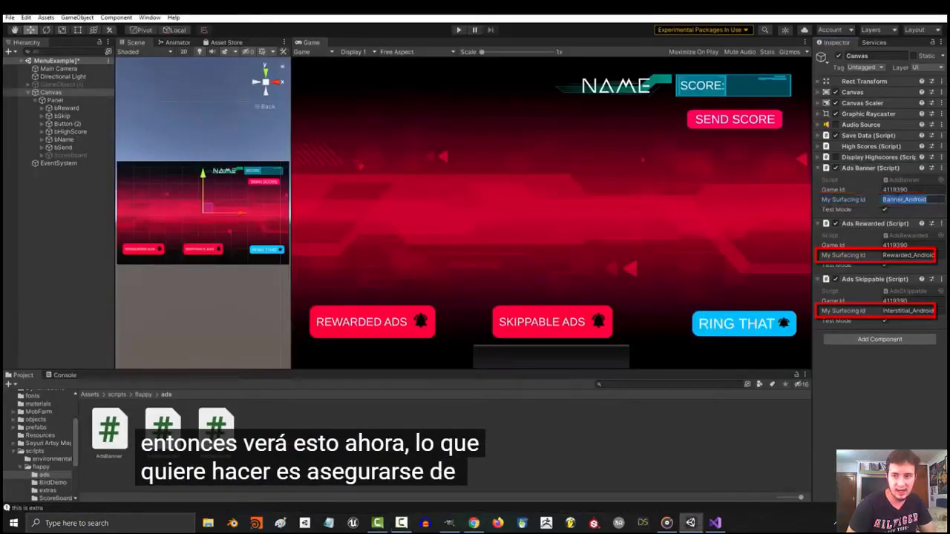
left_click(894, 255)
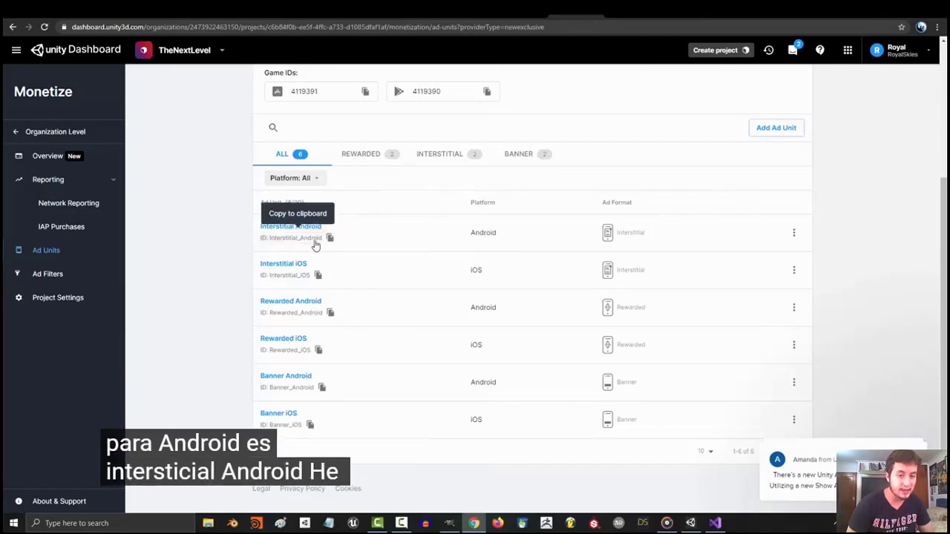
left_click(698, 524)
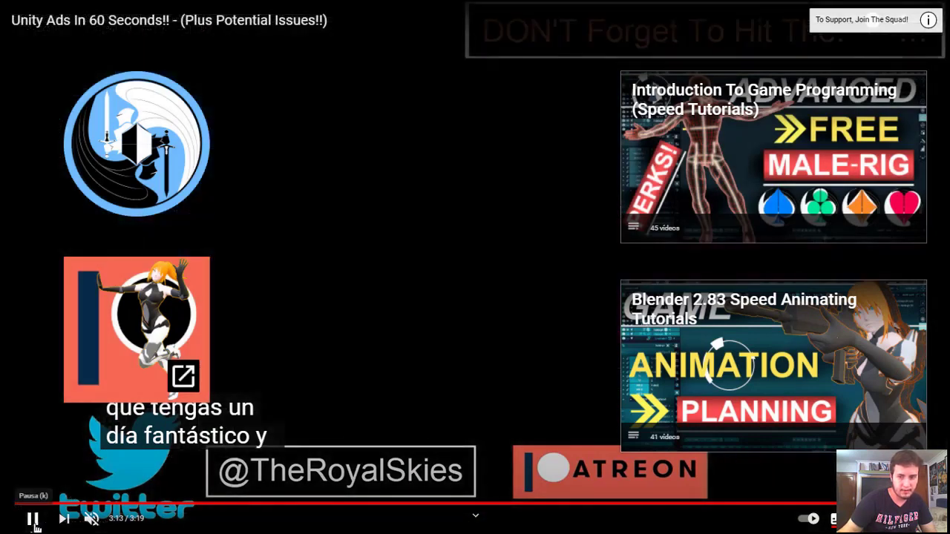
Step: Pause and resume the finished video, then exit full screen back to the watch page
left_click(32, 518)
left_click(34, 523)
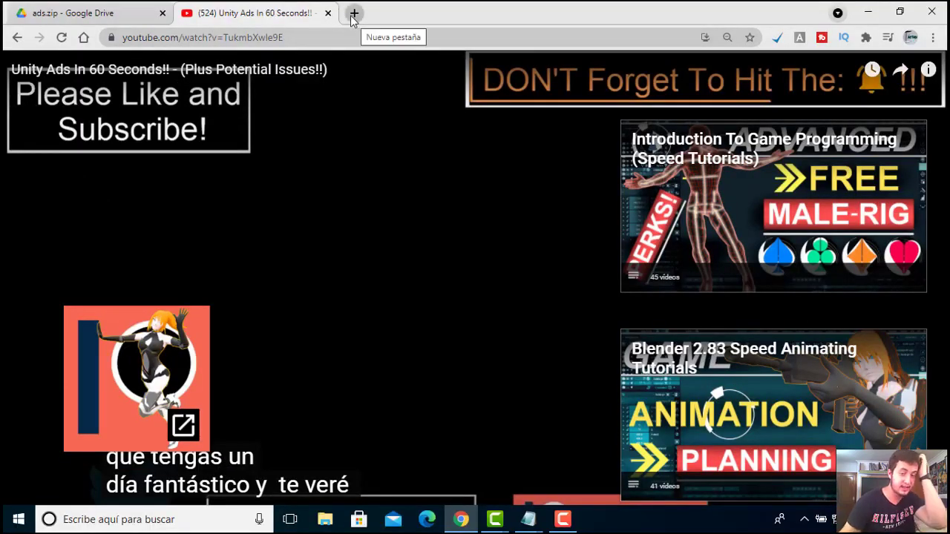
key("Escape")
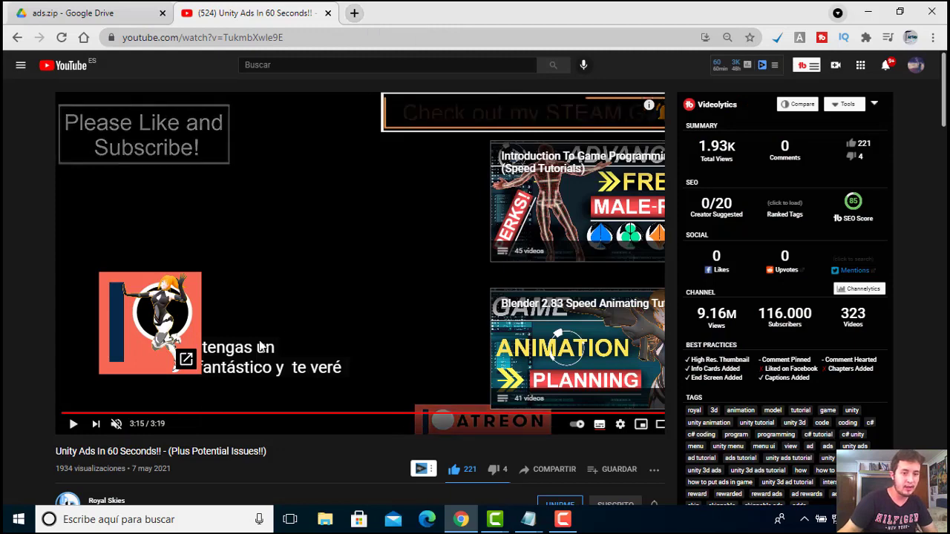
Step: Replace the YouTube tab with dashboard.unity3d.com and open the dashboard's navigation menu
left_click(354, 13)
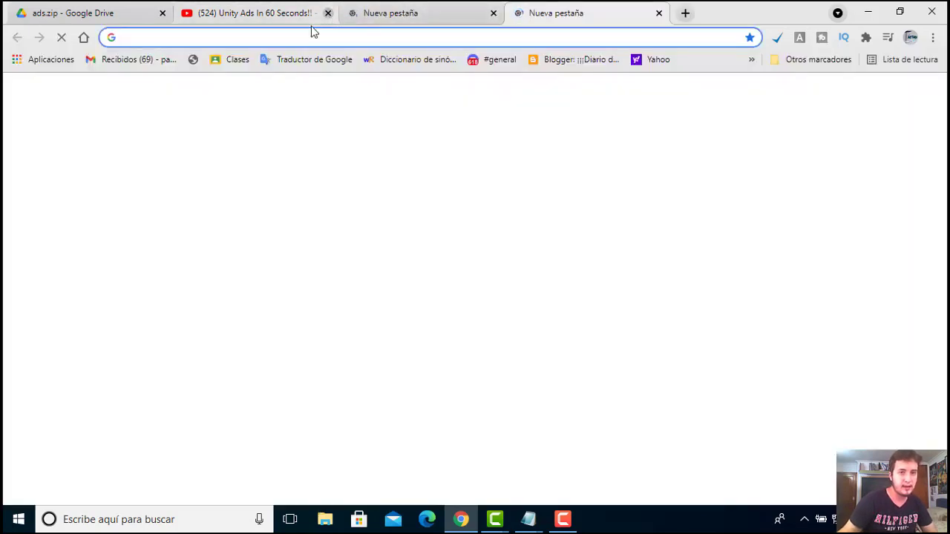
left_click(299, 39)
type("d")
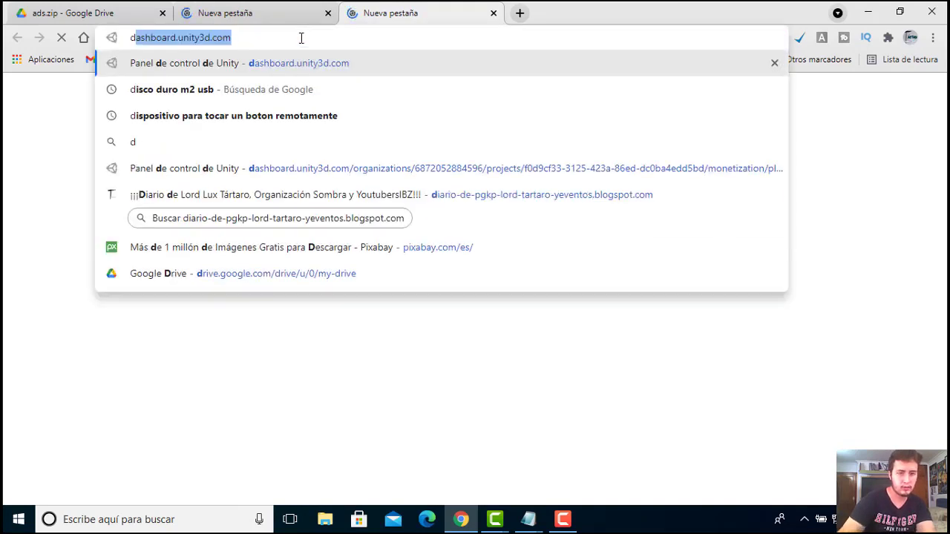
type("as")
key("Escape")
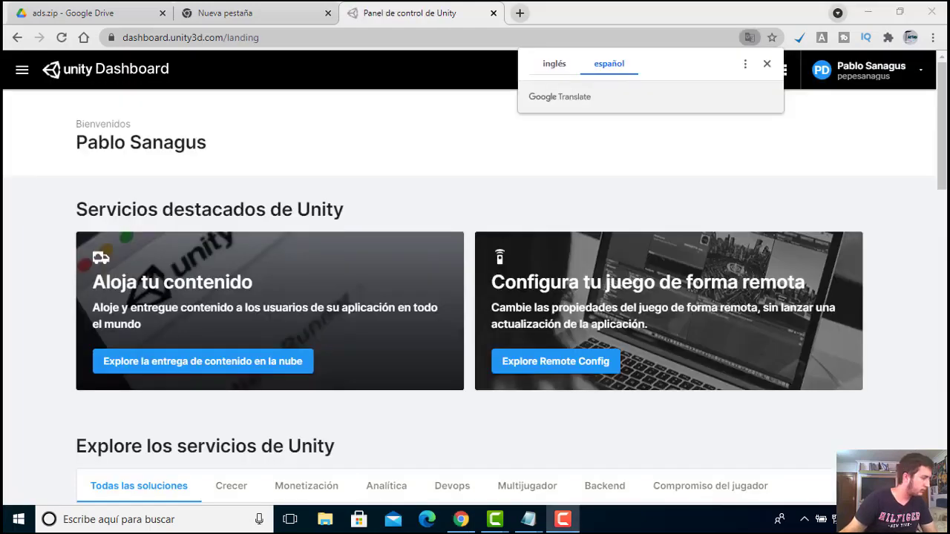
left_click(22, 71)
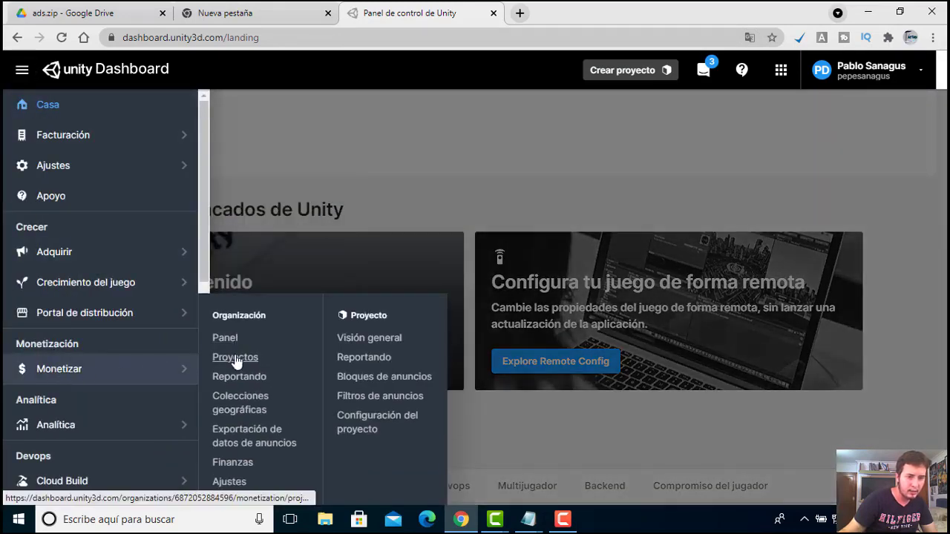
Step: Browse the Monetizar Proyectos list, then open the organization's monetization Ajustes page
left_click(236, 358)
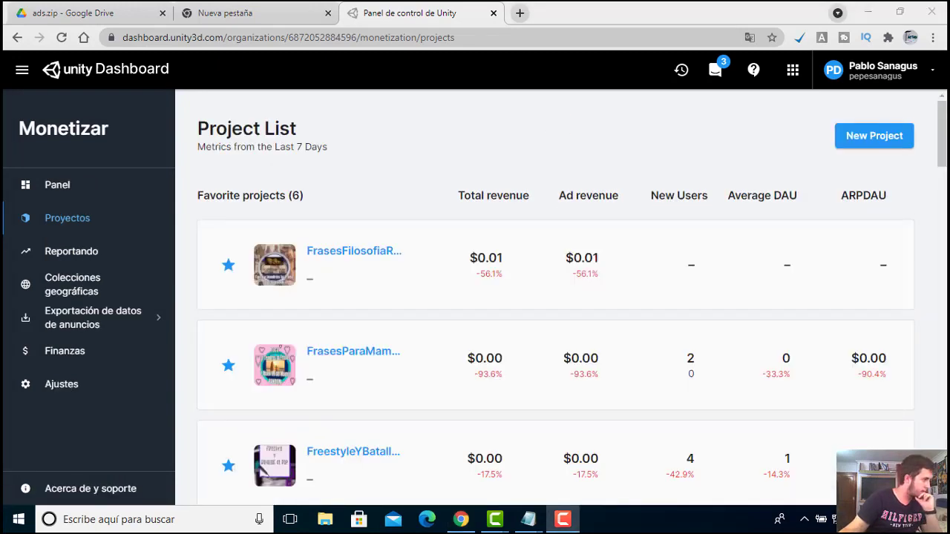
scroll(420, 223, "down", 5)
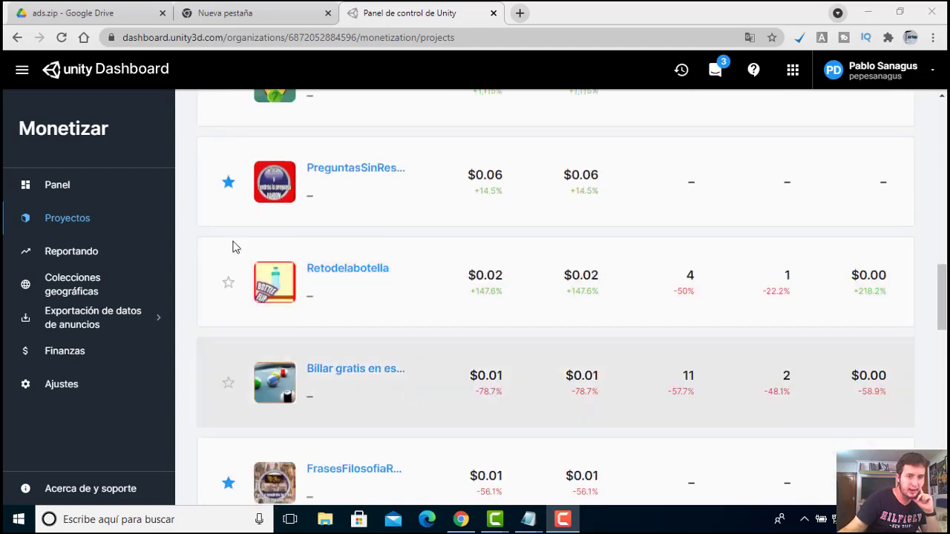
scroll(394, 377, "down", 1)
scroll(396, 320, "down", 2)
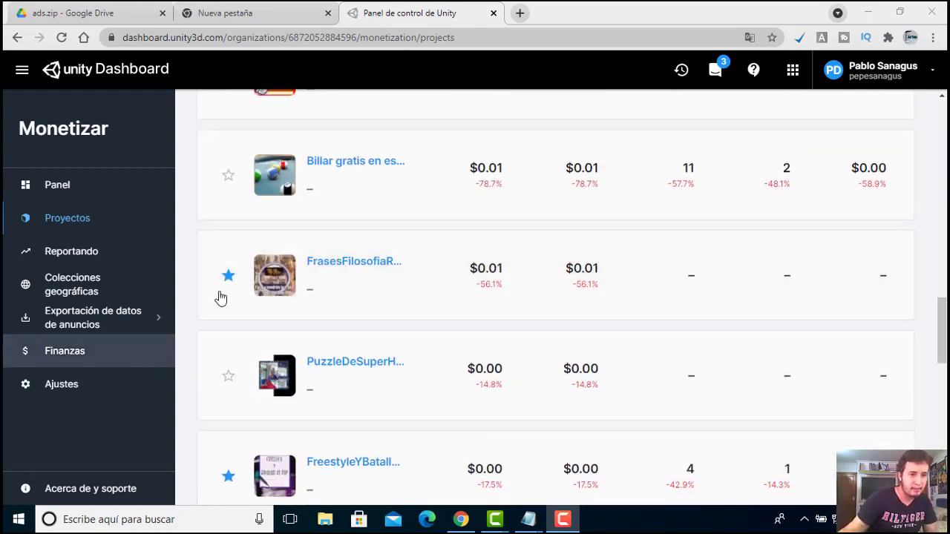
left_click(220, 297)
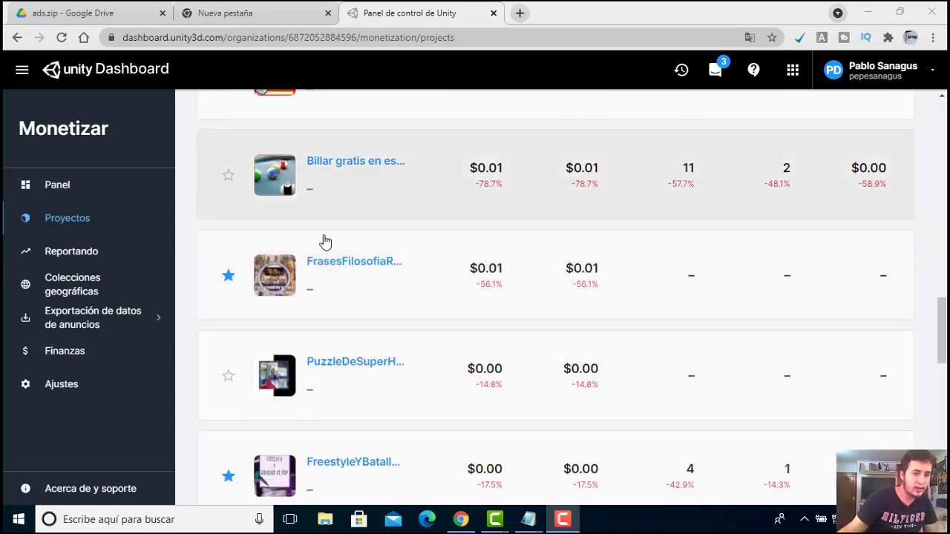
scroll(325, 240, "down", 5)
scroll(392, 360, "down", 5)
scroll(374, 351, "up", 5)
scroll(366, 335, "up", 3)
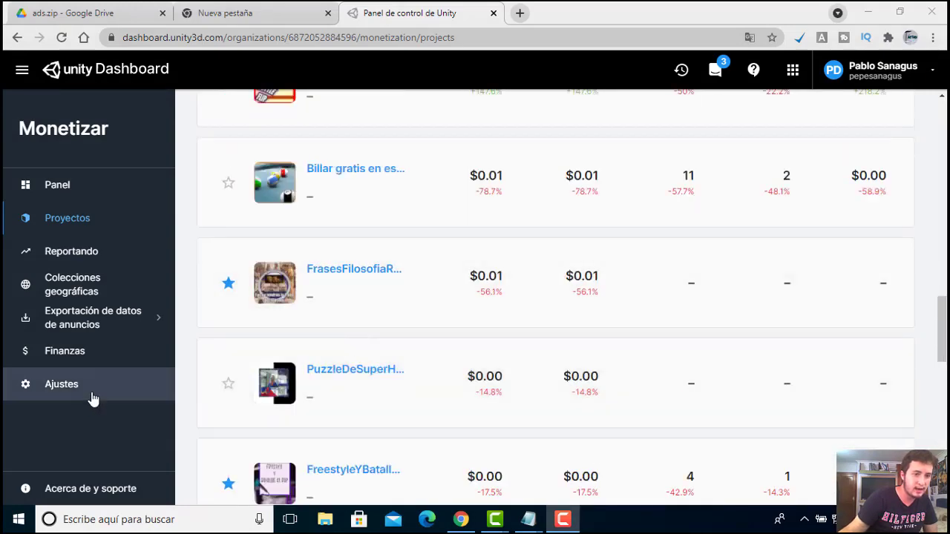
left_click(85, 394)
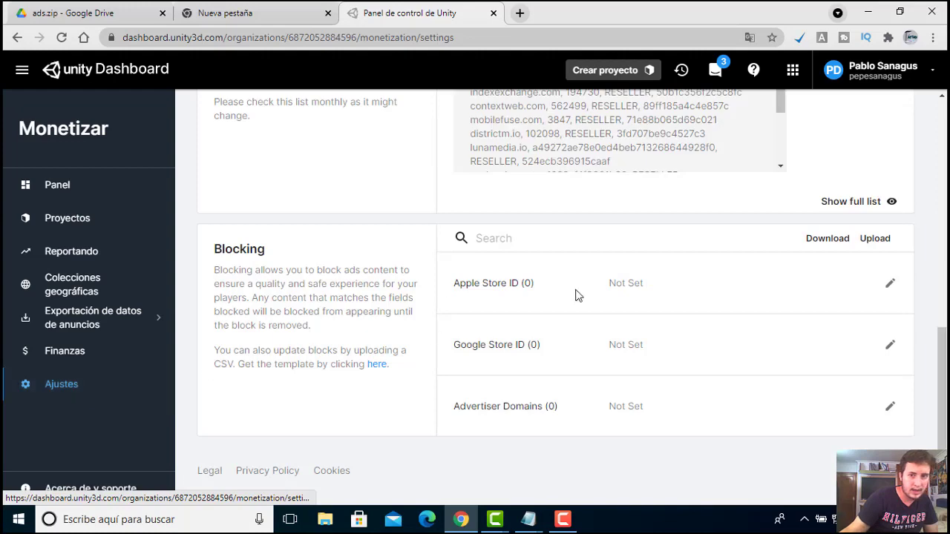
Step: Select the Developer Website address and the full App-Ads URL text
scroll(488, 305, "up", 10)
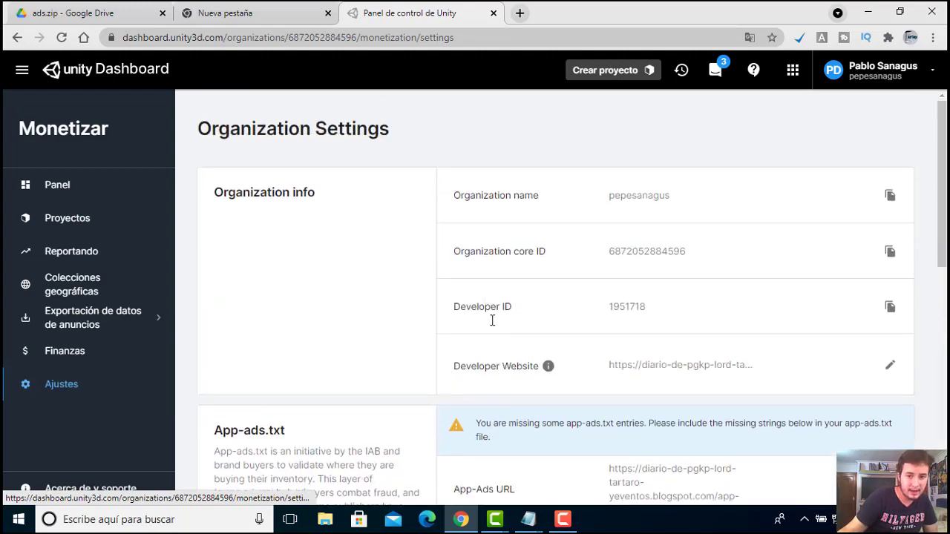
scroll(542, 341, "down", 3)
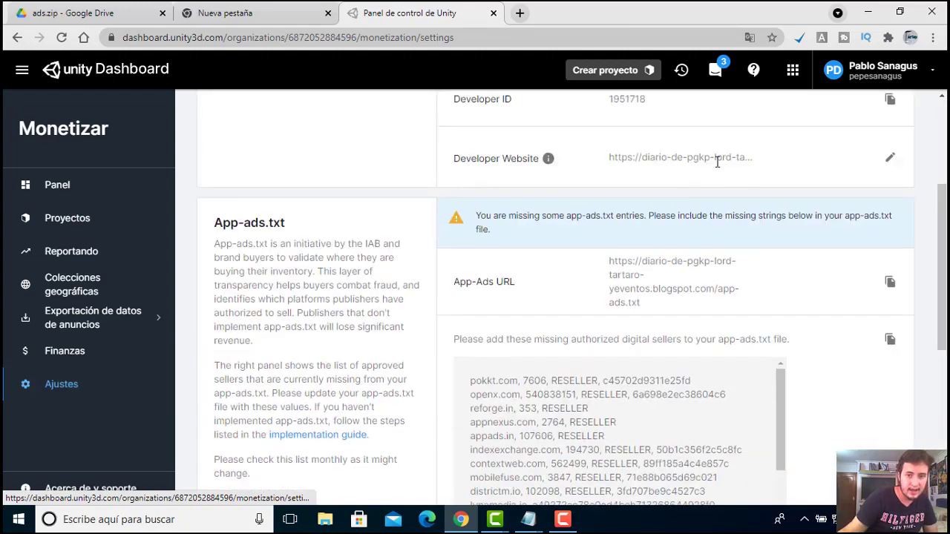
triple_click(673, 157)
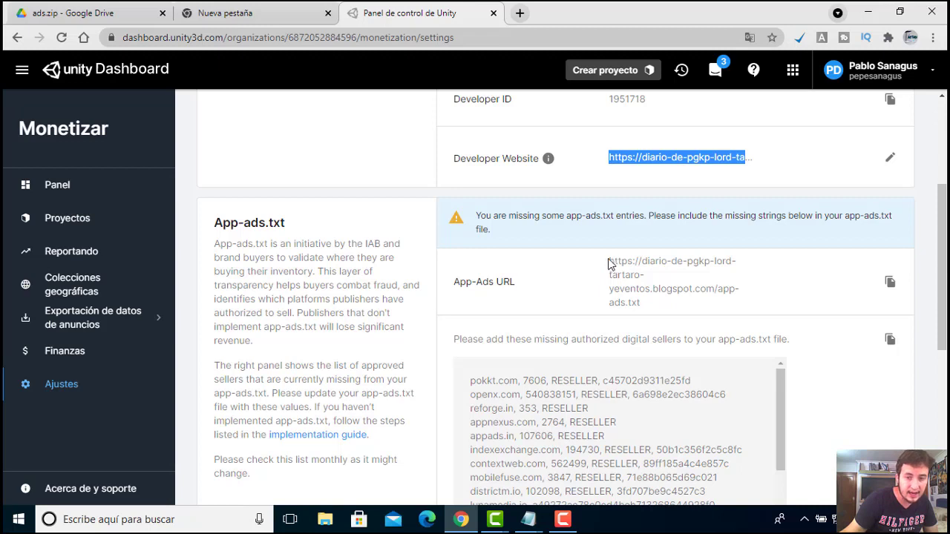
left_click_drag(609, 261, 650, 308)
left_click(639, 289)
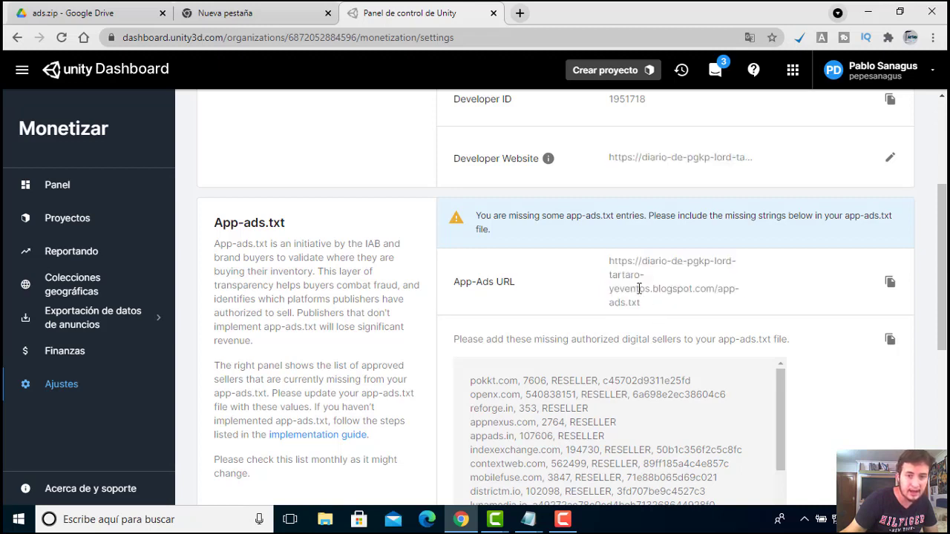
left_click_drag(609, 260, 651, 308)
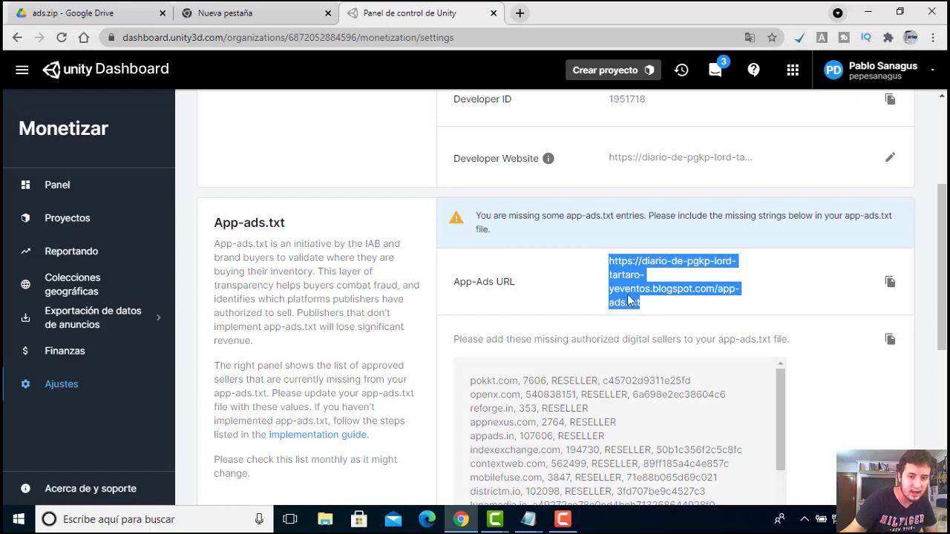
Step: Copy the missing authorized sellers list, review the missing-entries warning, and open a new tab
scroll(601, 291, "down", 2)
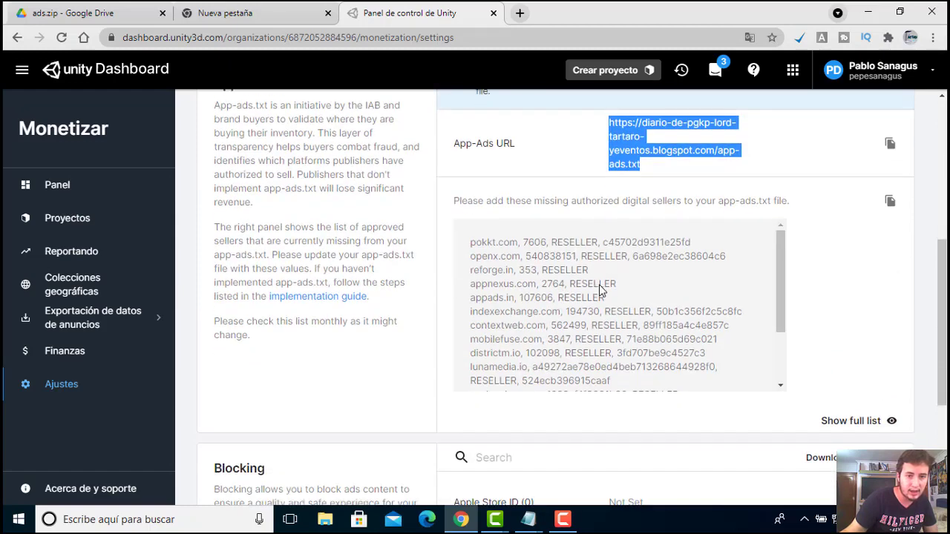
left_click(890, 201)
scroll(630, 285, "down", 1)
scroll(630, 289, "up", 2)
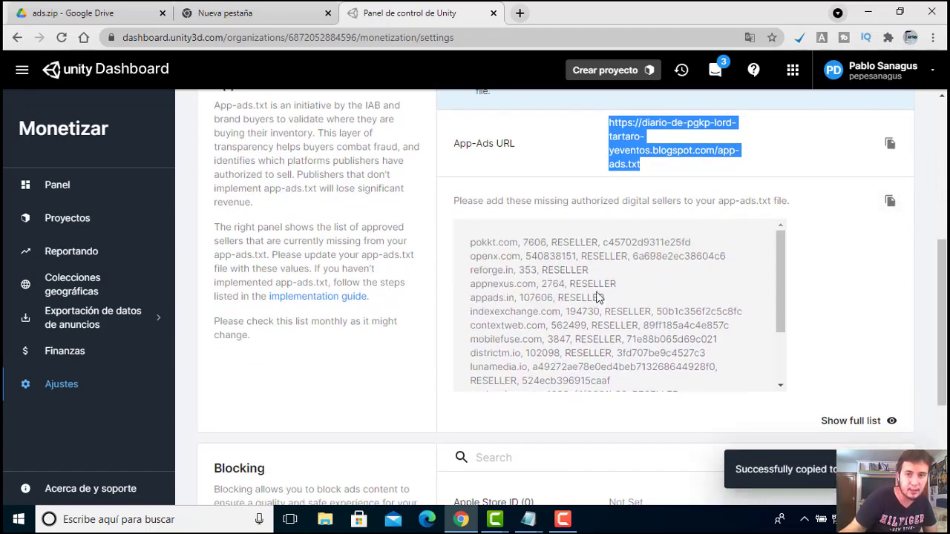
scroll(600, 240, "up", 3)
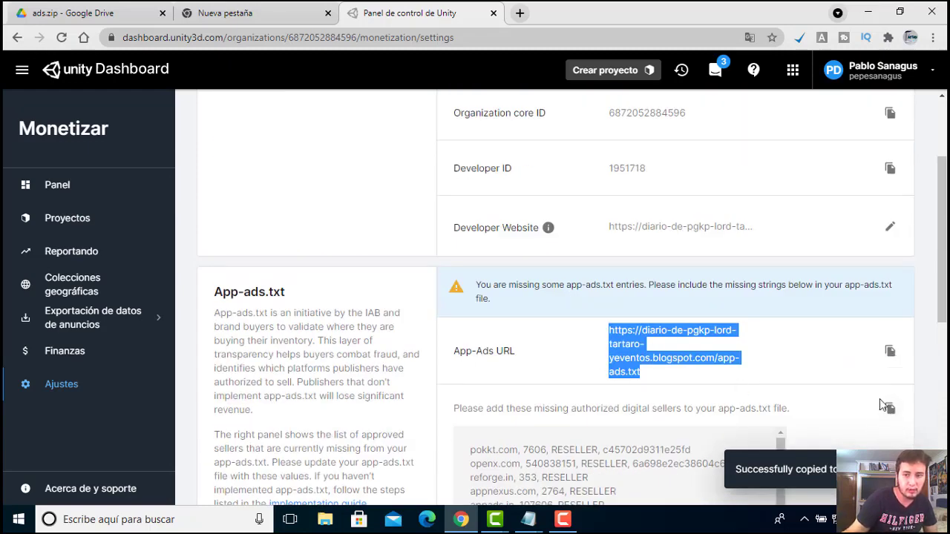
scroll(664, 351, "down", 3)
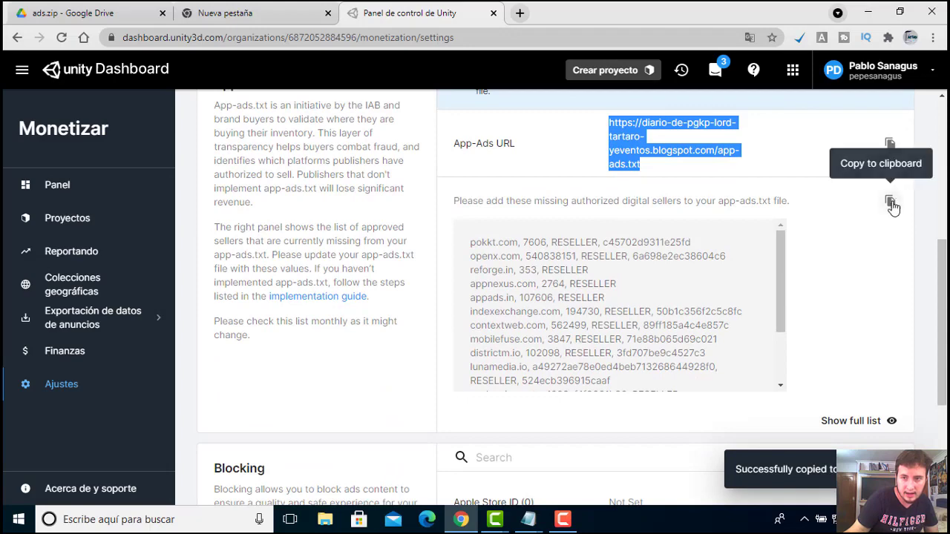
scroll(631, 258, "up", 2)
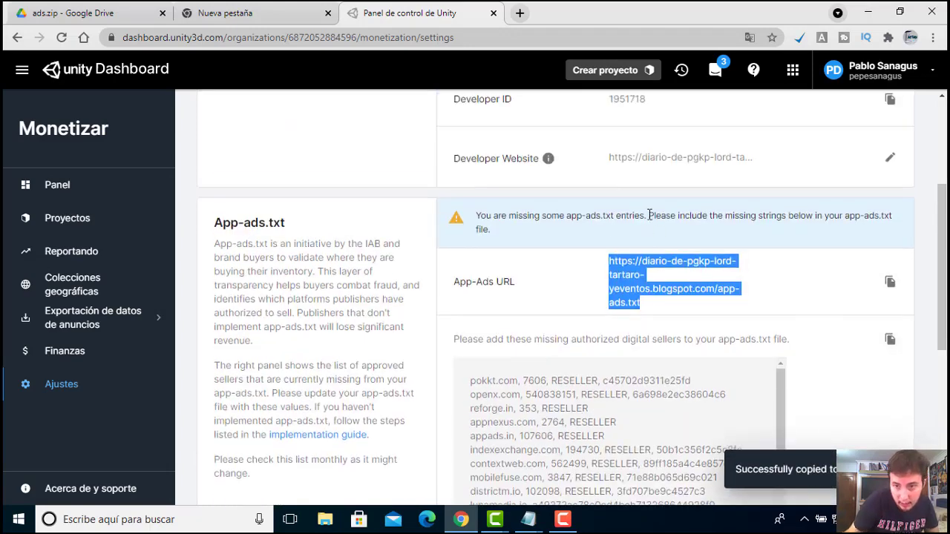
left_click_drag(643, 214, 652, 236)
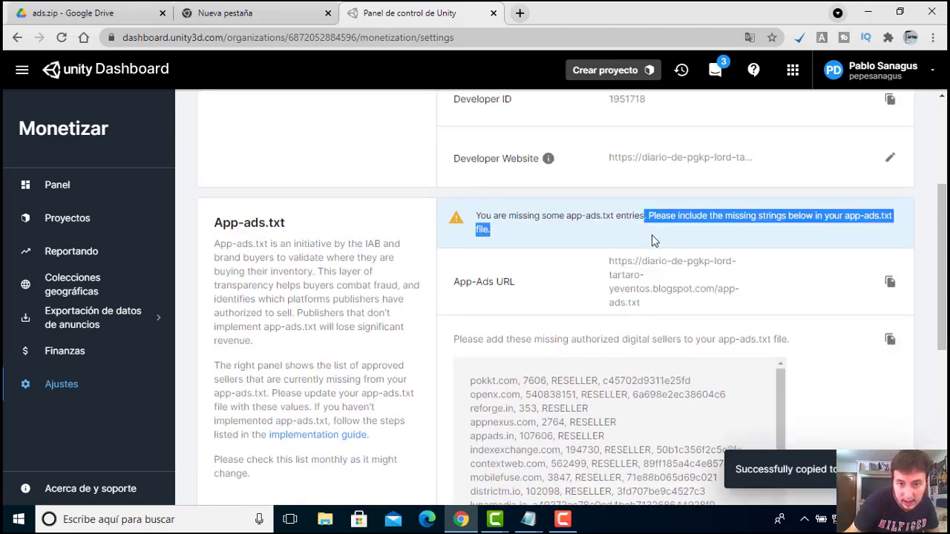
left_click(646, 243)
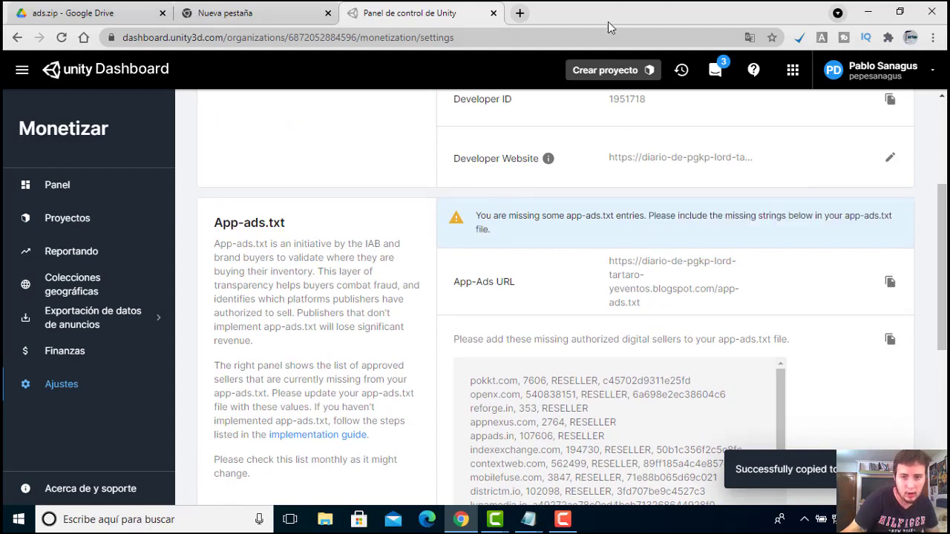
triple_click(486, 226)
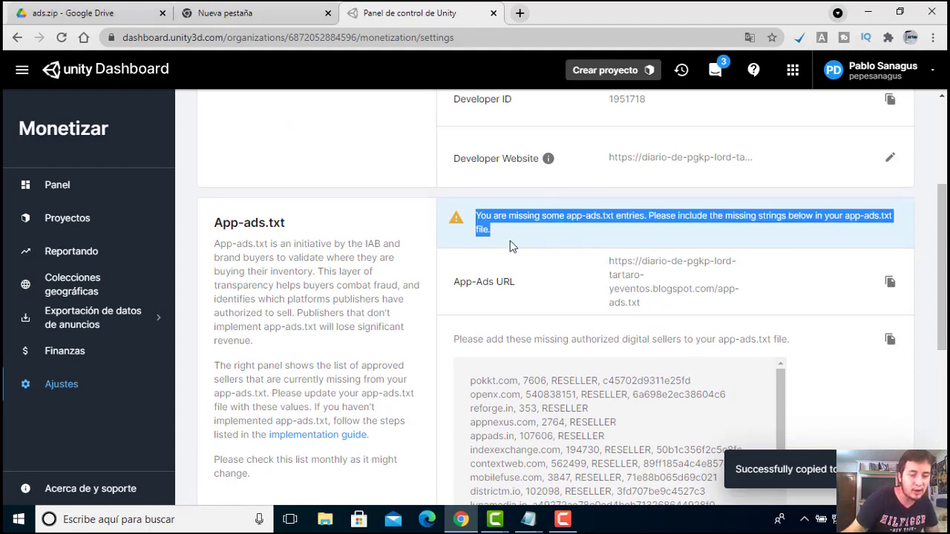
left_click(519, 14)
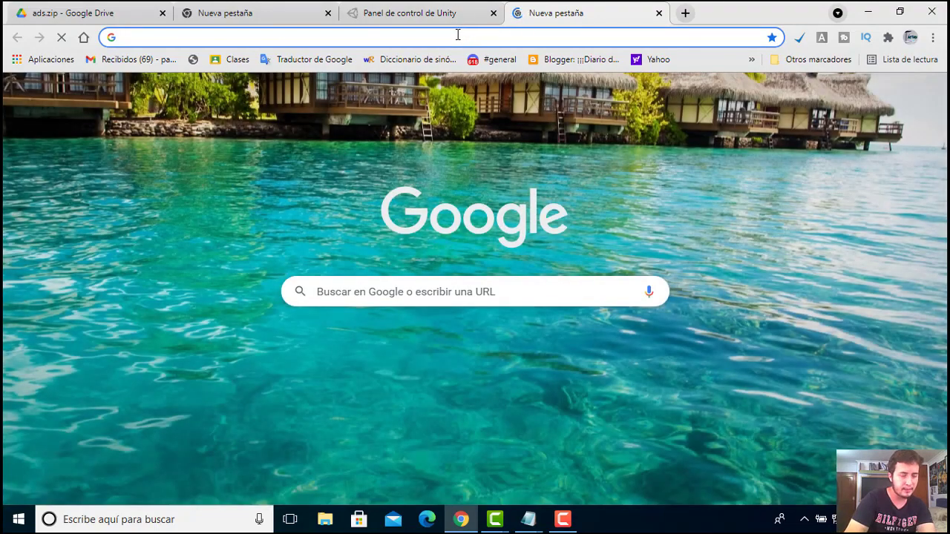
Step: Load blogger.com, copy the full missing-sellers list from Unity, and return to Blogger
type("blogger.com")
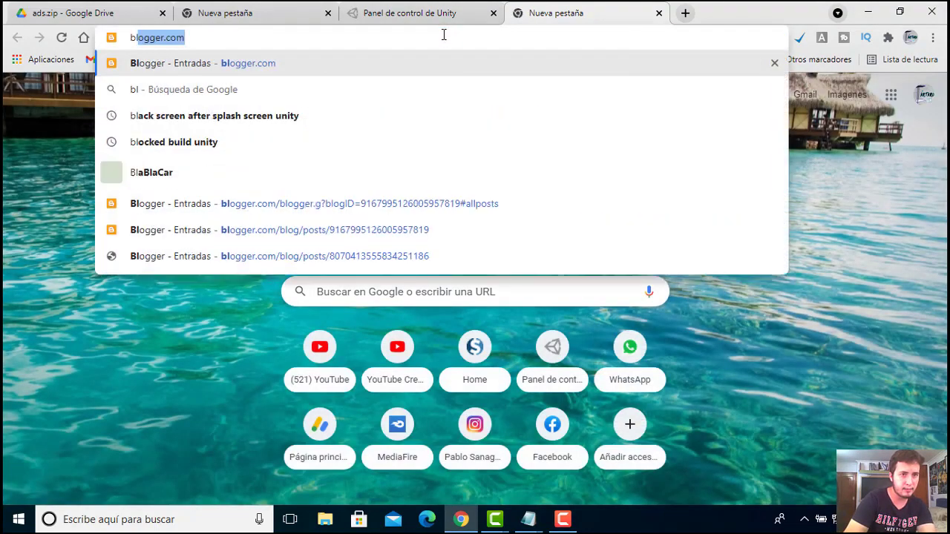
key("Return")
left_click(484, 14)
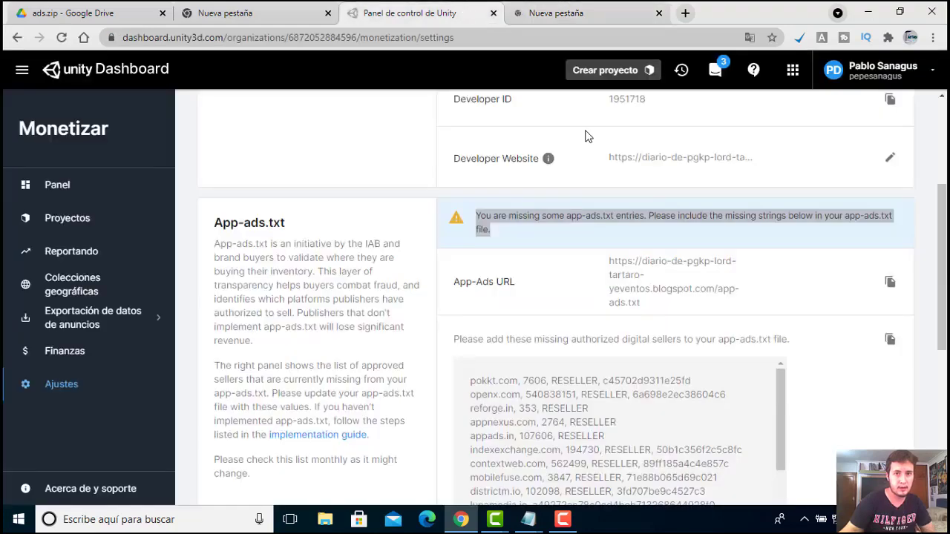
scroll(775, 291, "down", 1)
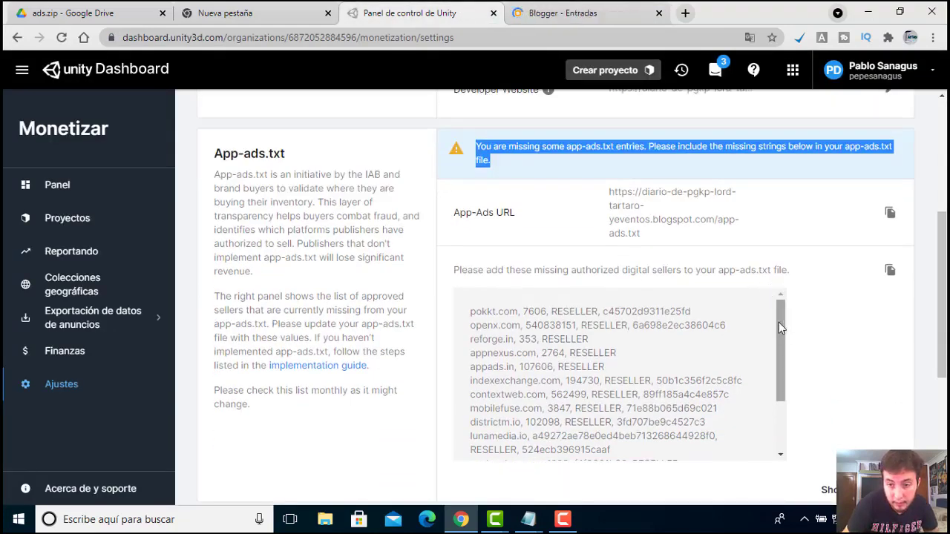
left_click_drag(778, 322, 777, 376)
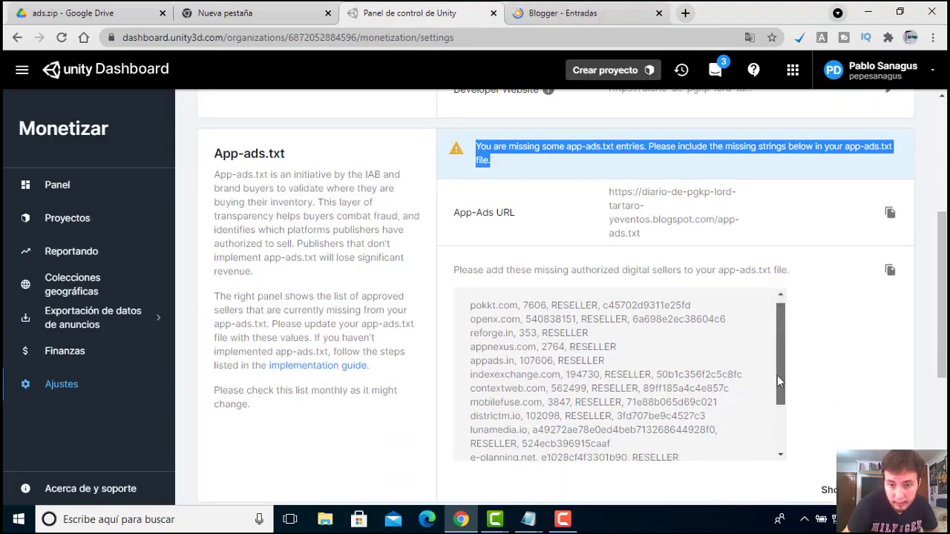
left_click(888, 273)
key("ctrl+Tab")
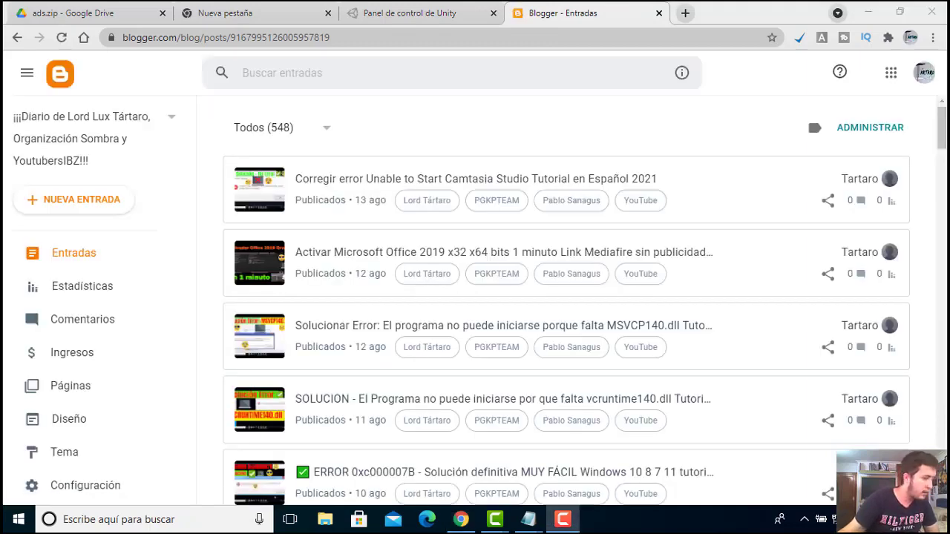
Step: Open the blog's Configuración page and search it for 'ads'
scroll(67, 445, "down", 2)
left_click(74, 344)
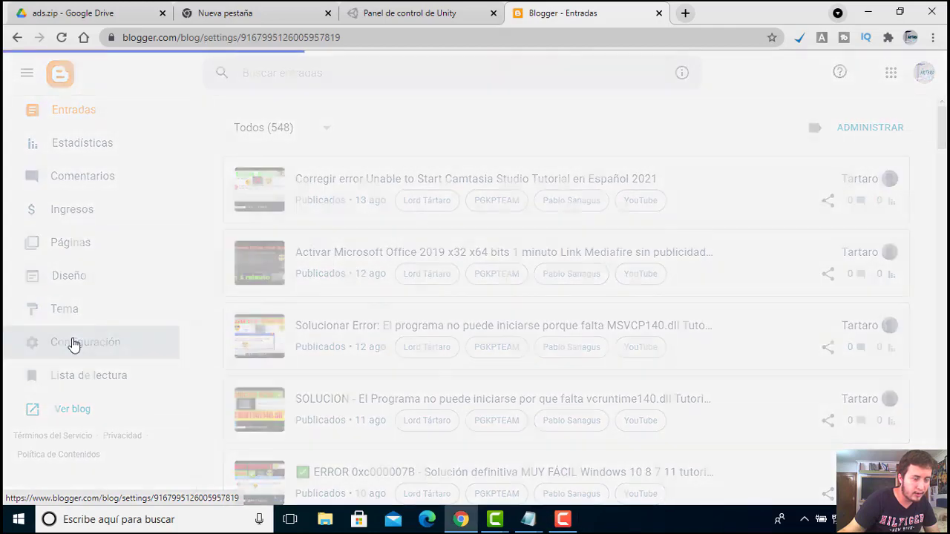
scroll(333, 319, "down", 5)
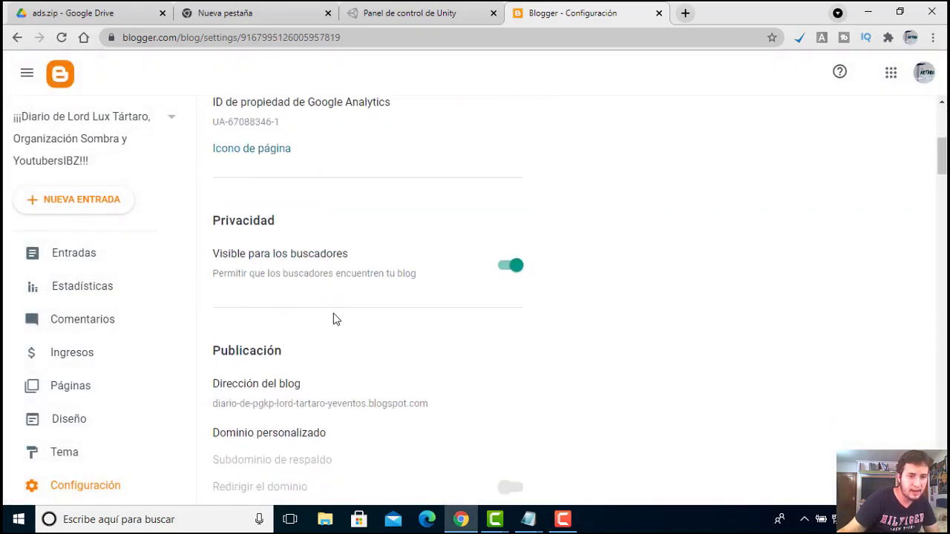
scroll(333, 319, "down", 5)
key("ctrl+f")
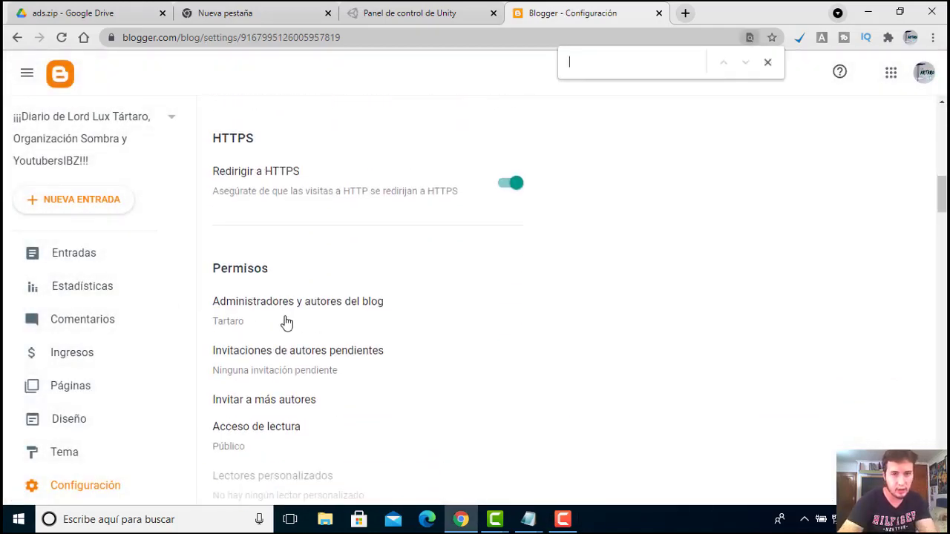
type("app")
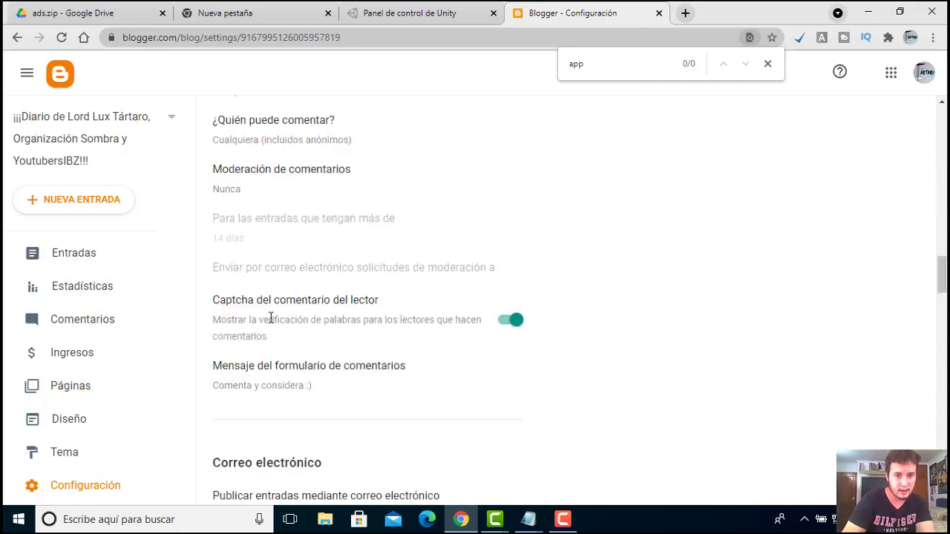
key("BackSpace")
key("BackSpace")
type("ds")
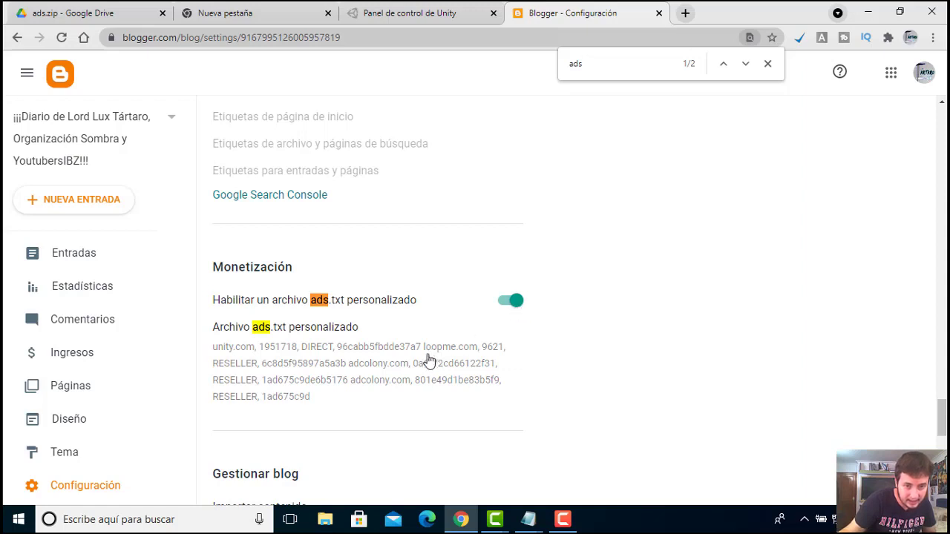
scroll(429, 361, "down", 2)
Step: Review the custom ads.txt contents, cancel without changes, and return to Unity's App-ads.txt settings
left_click(291, 256)
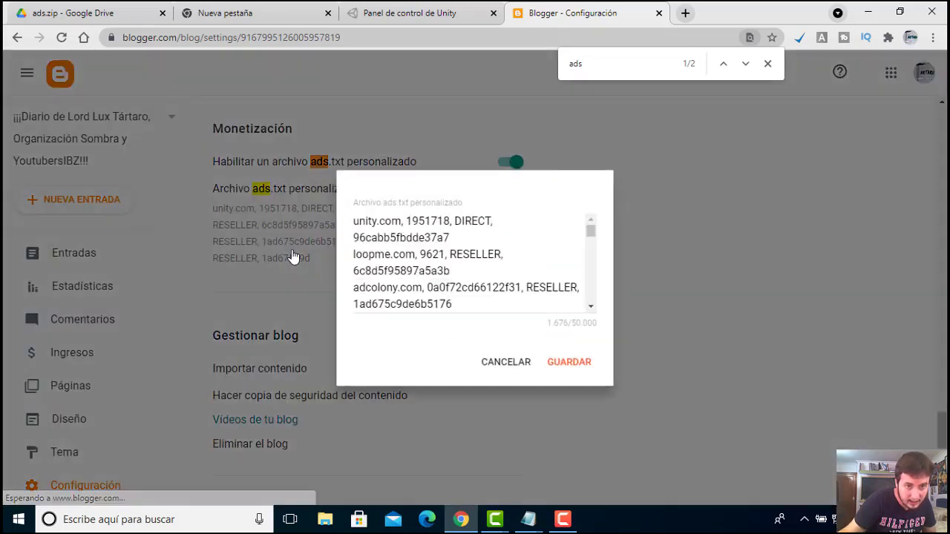
scroll(481, 246, "down", 1)
scroll(481, 245, "down", 1)
scroll(481, 246, "down", 1)
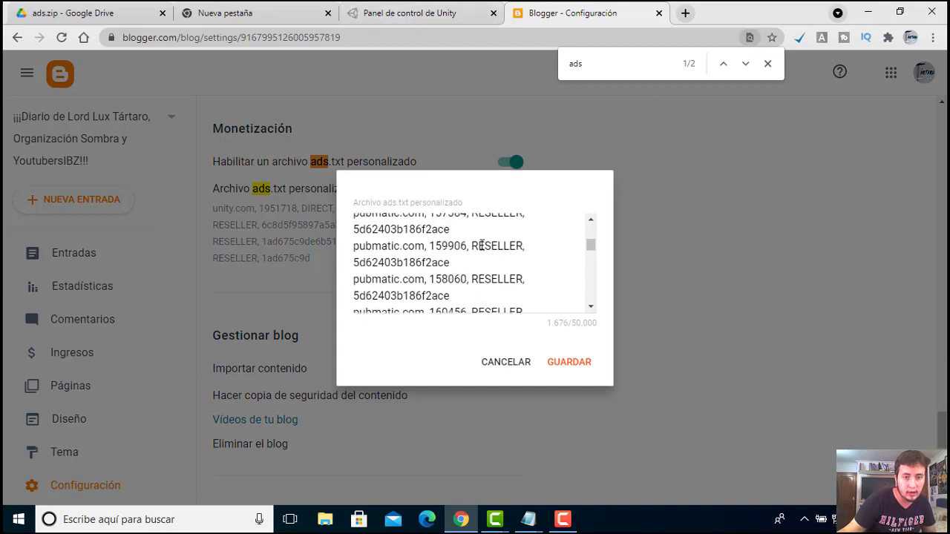
scroll(481, 246, "down", 2)
scroll(483, 237, "down", 2)
left_click_drag(496, 319, 220, 99)
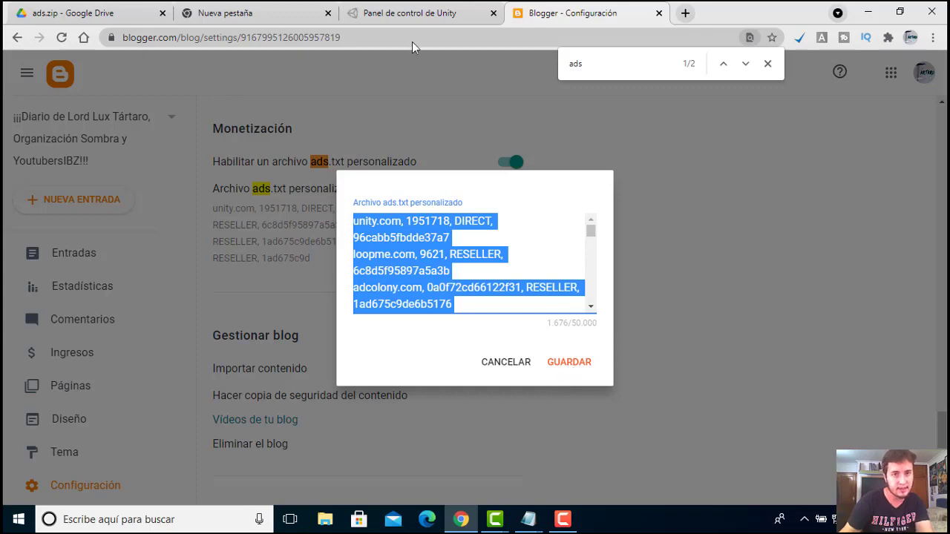
left_click(383, 9)
left_click(587, 13)
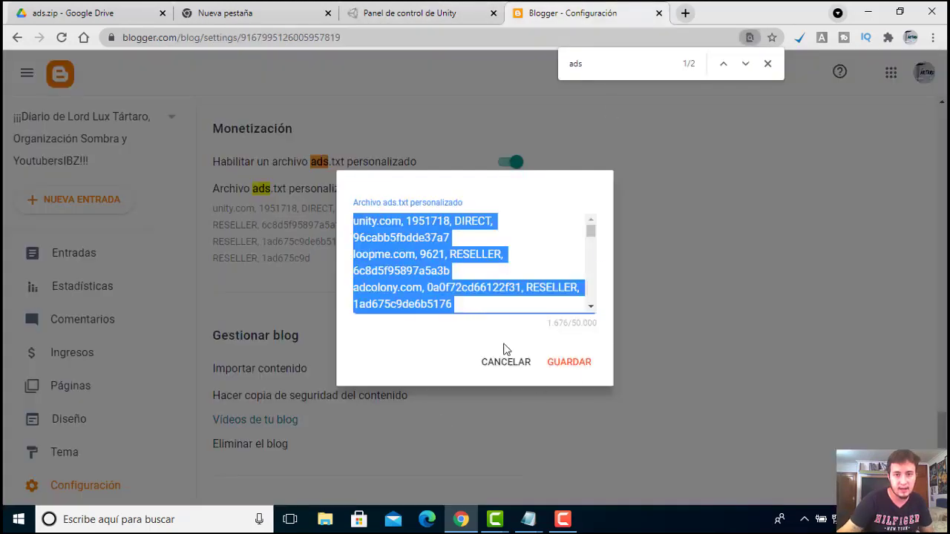
left_click(496, 363)
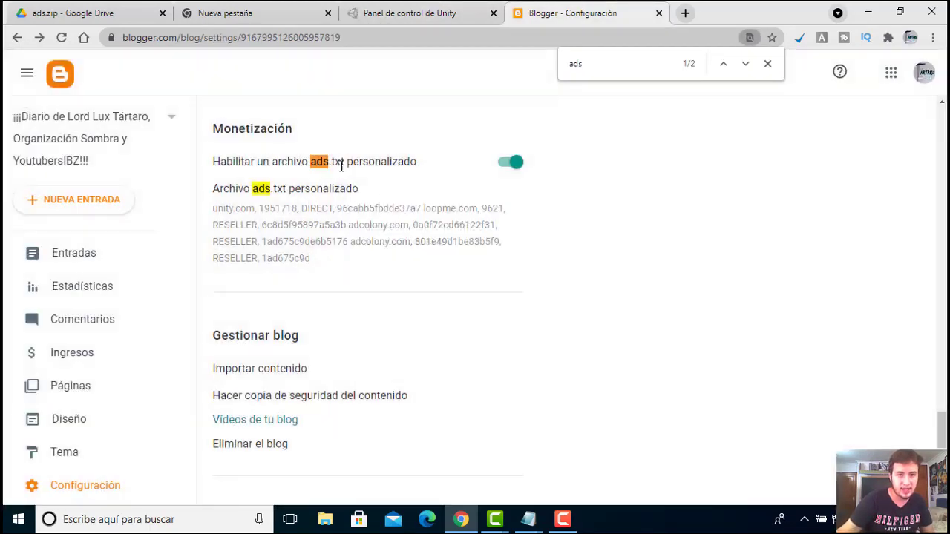
scroll(368, 223, "up", 1)
left_click(393, 10)
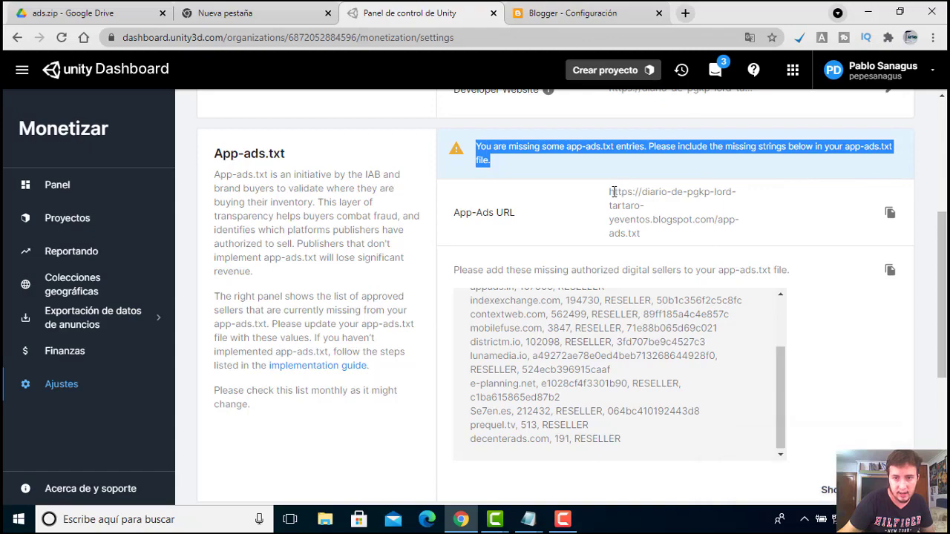
Step: Check the live diario-de-pgkp-lord-tartaro-yeventos.blogspot.com/ads.txt file in a new tab
left_click_drag(609, 192, 642, 240)
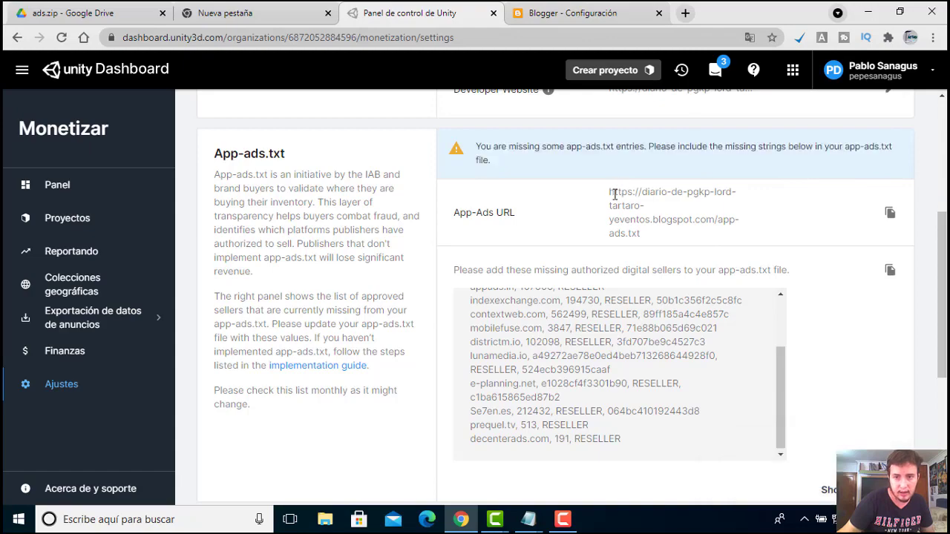
left_click(685, 13)
key("ctrl+v")
key("Return")
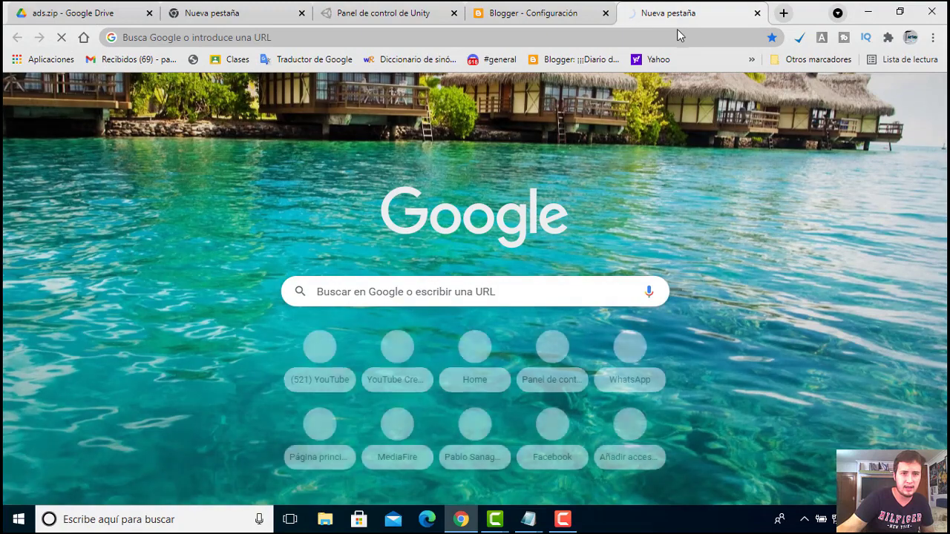
left_click(645, 34)
type("diario-de-pgkp-lord-tartaro-yeventos.blogspot.com/ads.txt")
key("Return")
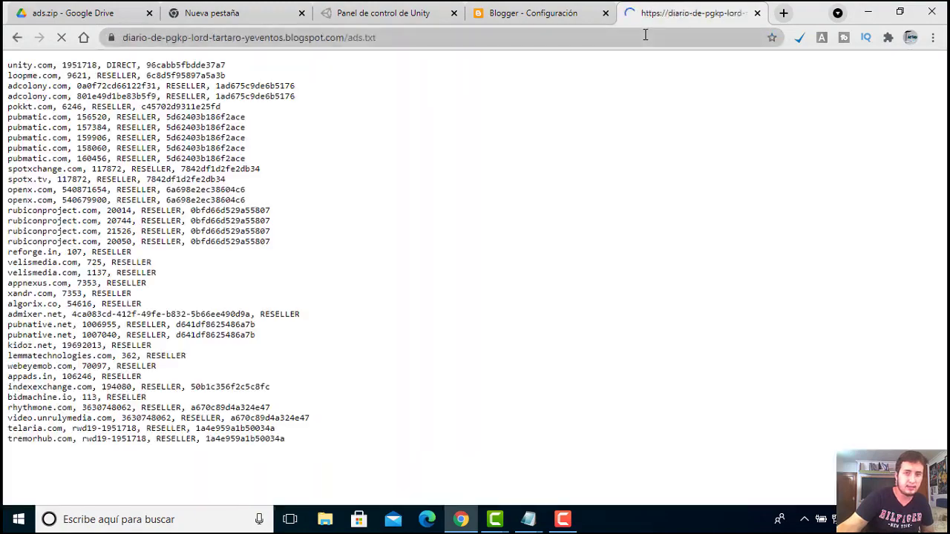
Step: Close the ads.txt and Blogger tabs and open the Reportando ad-revenue report
left_click(757, 13)
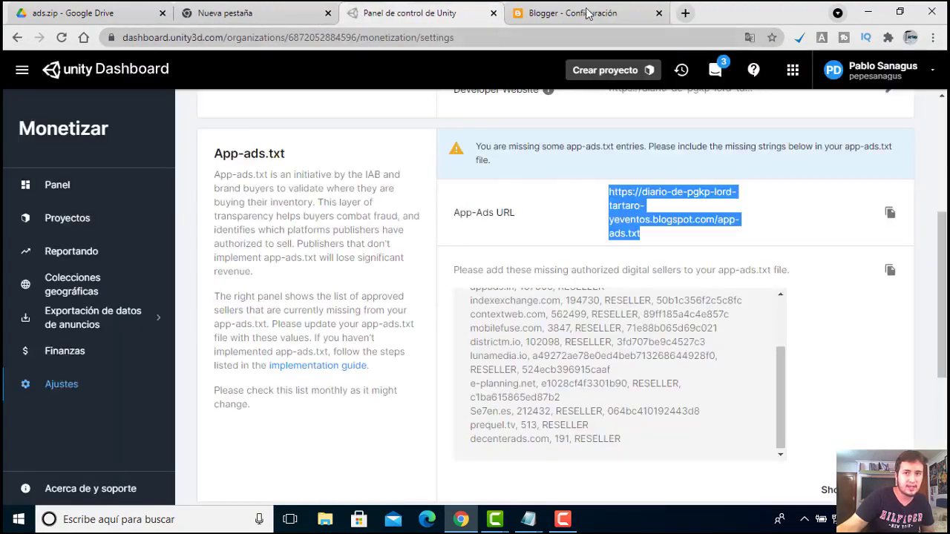
left_click(658, 12)
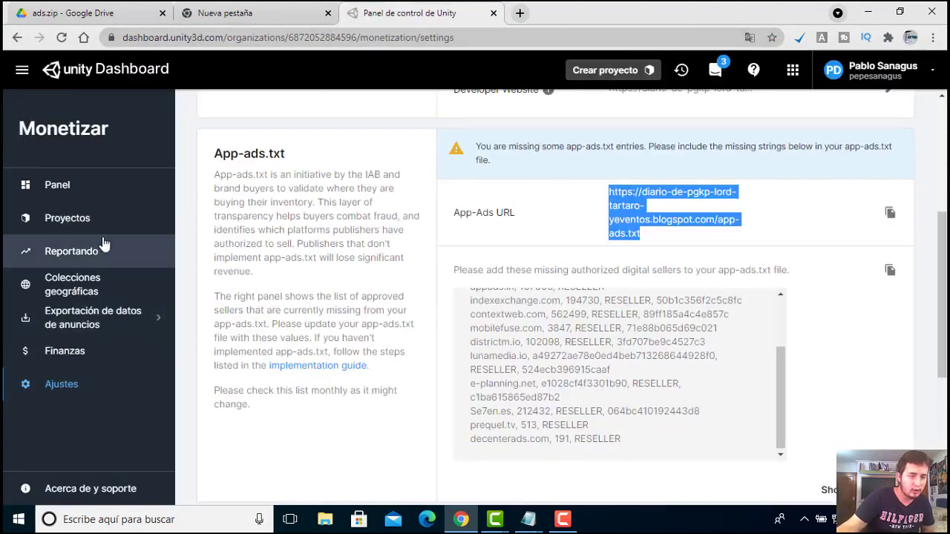
left_click(74, 265)
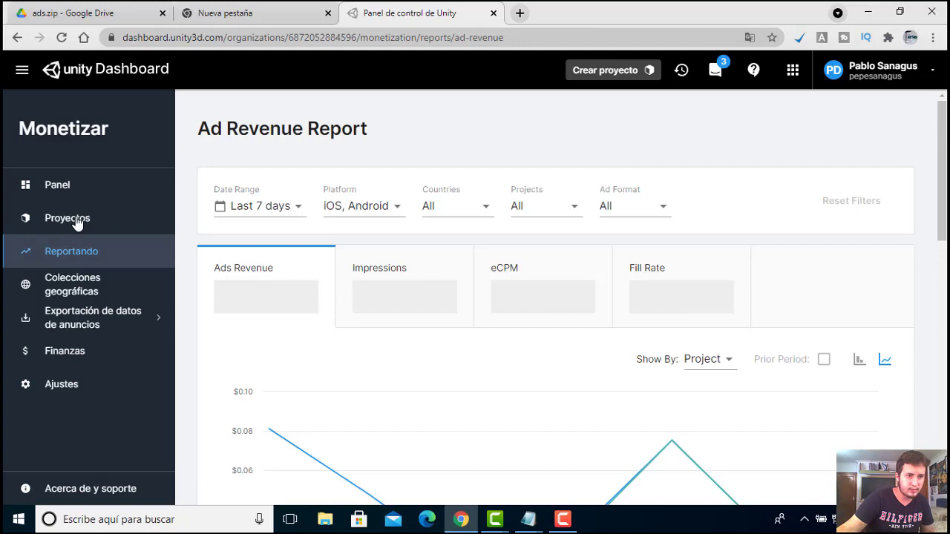
Step: Open the Proyectos list and select the PreguntasSinRespuesta project earning $0.06
left_click(75, 220)
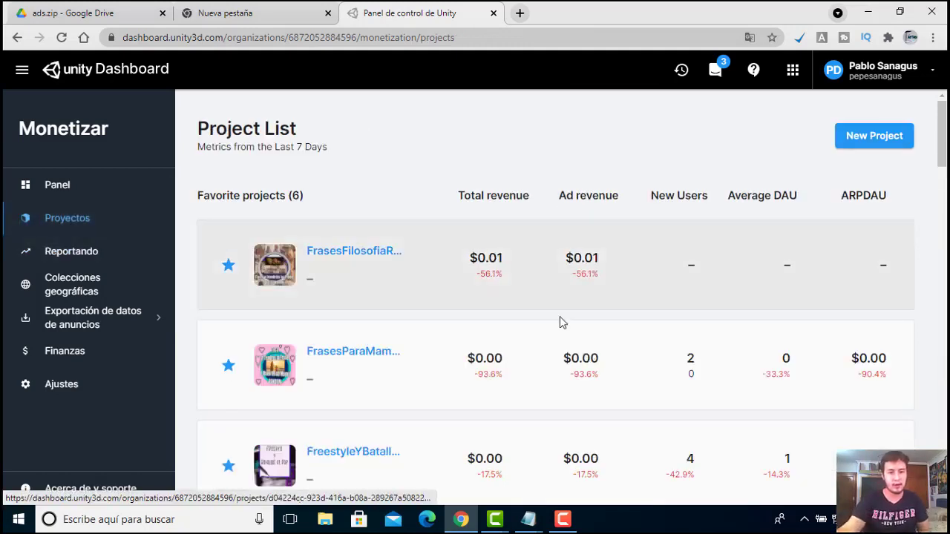
scroll(445, 412, "down", 1)
scroll(401, 371, "down", 2)
scroll(434, 383, "down", 2)
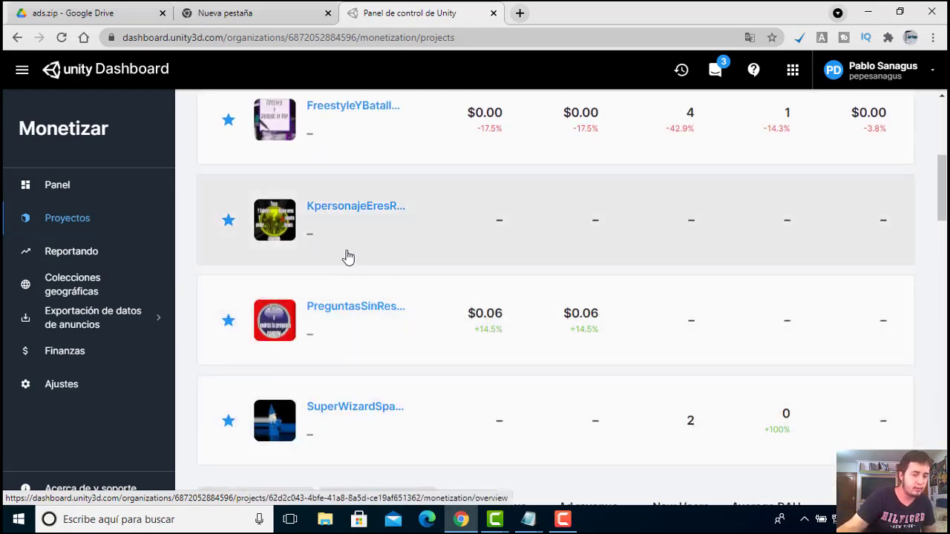
scroll(375, 316, "down", 1)
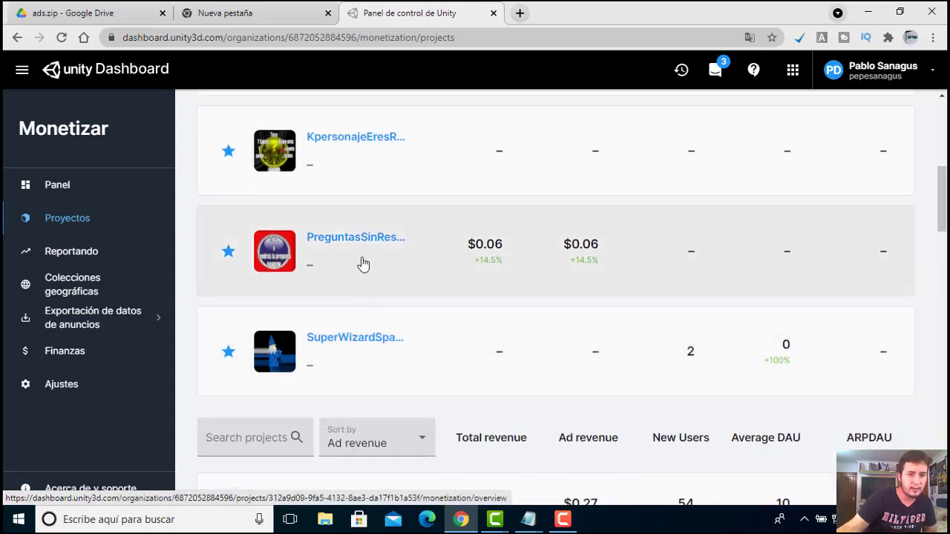
left_click(364, 240)
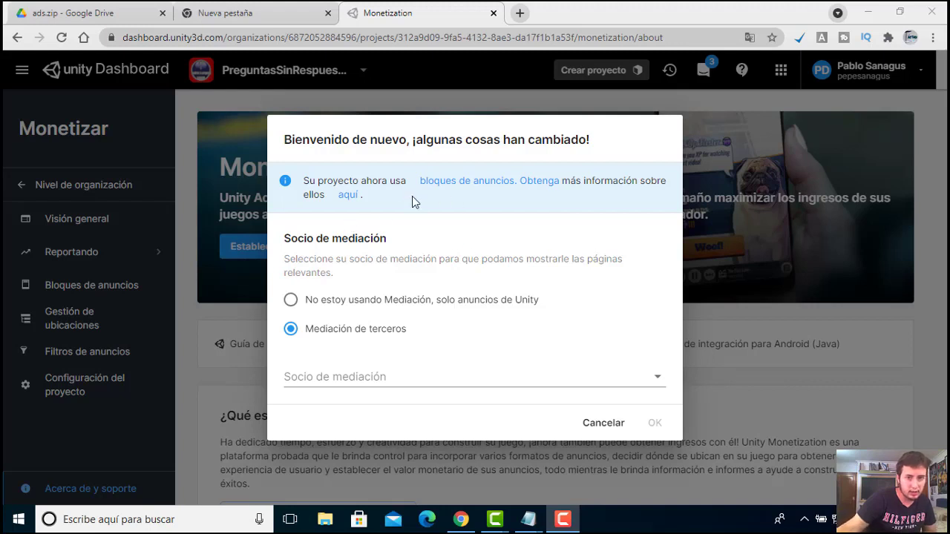
Step: Choose 'No estoy usando Mediación, solo anuncios de Unity' in the welcome dialog and confirm
left_click_drag(302, 184, 415, 210)
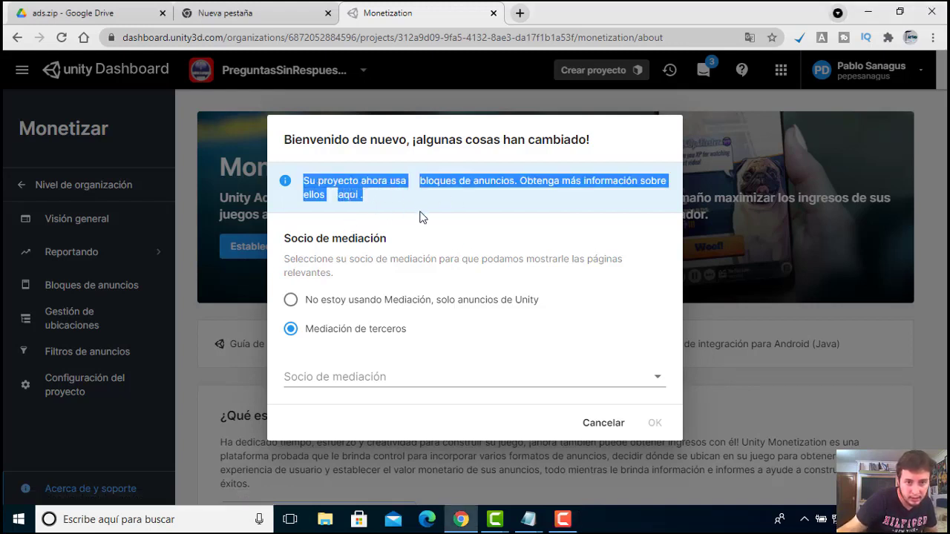
left_click_drag(420, 212, 424, 196)
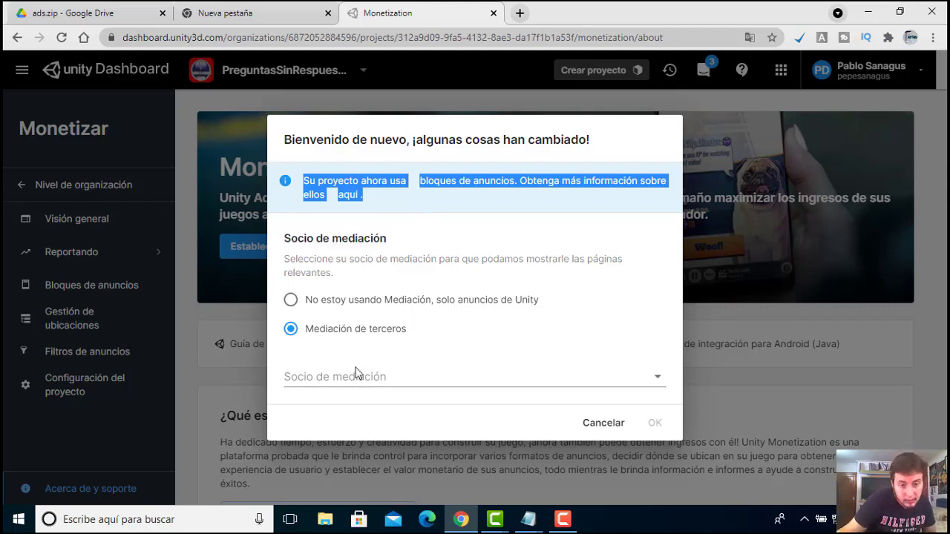
left_click(300, 304)
left_click(656, 404)
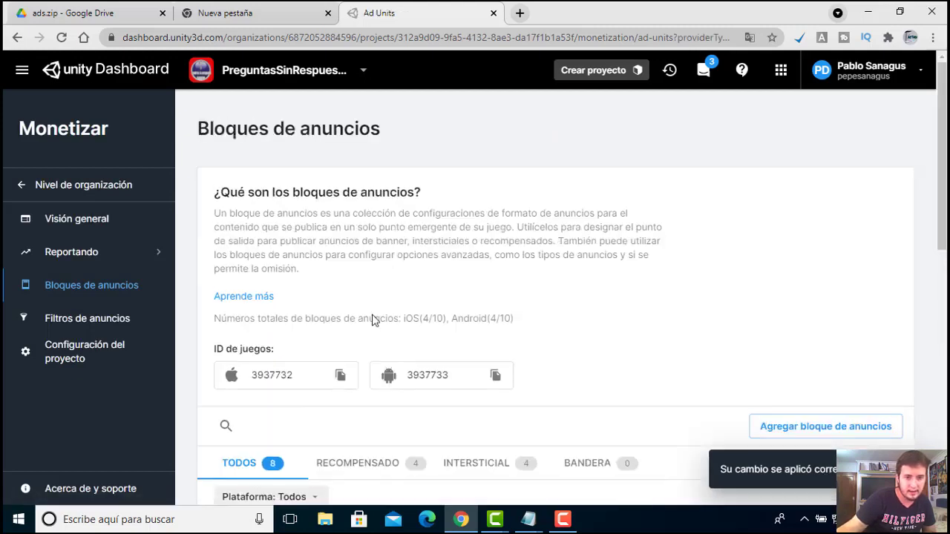
Step: Open Configuración del proyecto and find the ID de tienda section with the Google Play Store ID
scroll(374, 317, "down", 2)
scroll(411, 233, "down", 2)
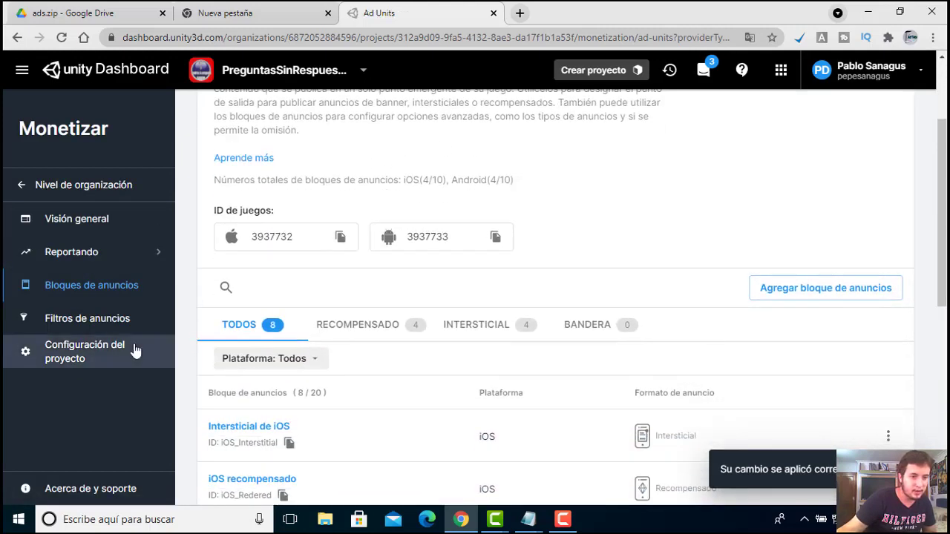
left_click(86, 362)
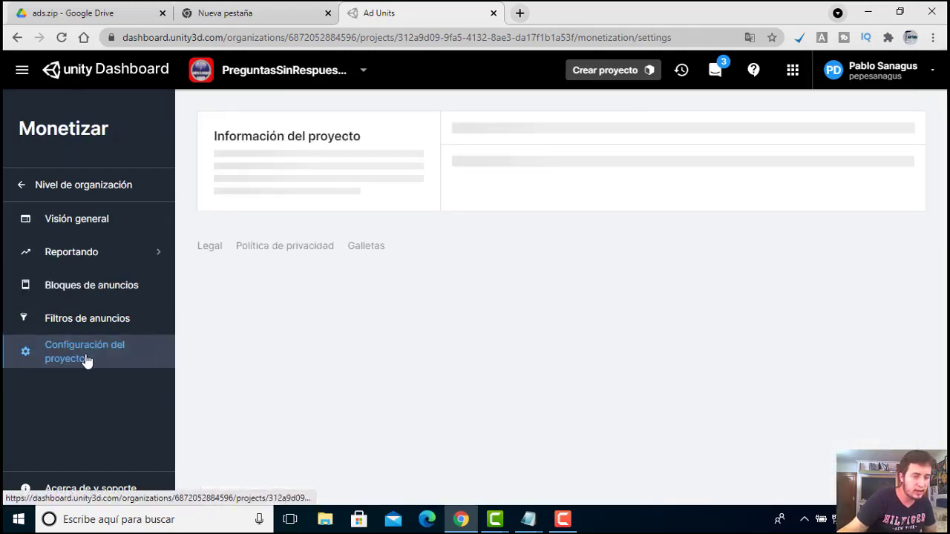
scroll(564, 312, "down", 8)
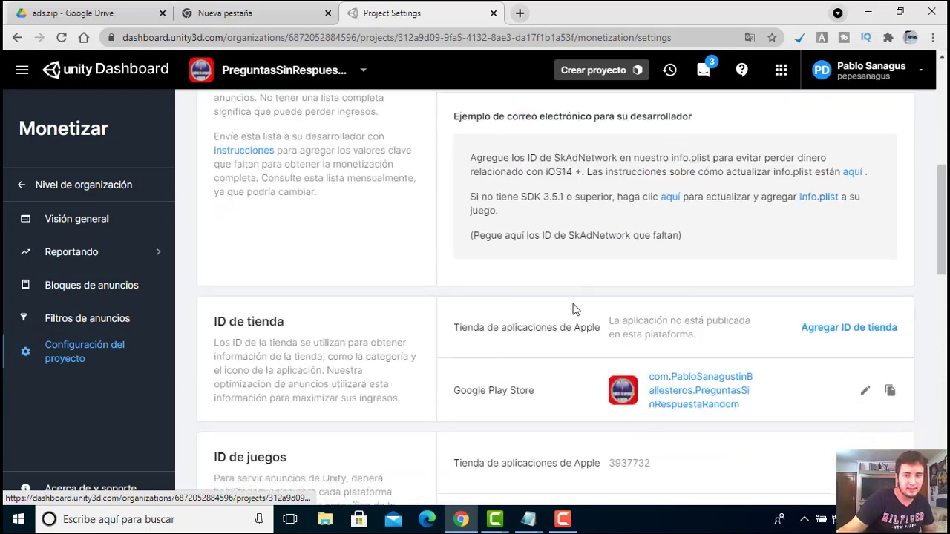
scroll(552, 321, "down", 4)
scroll(552, 321, "up", 1)
scroll(551, 210, "up", 1)
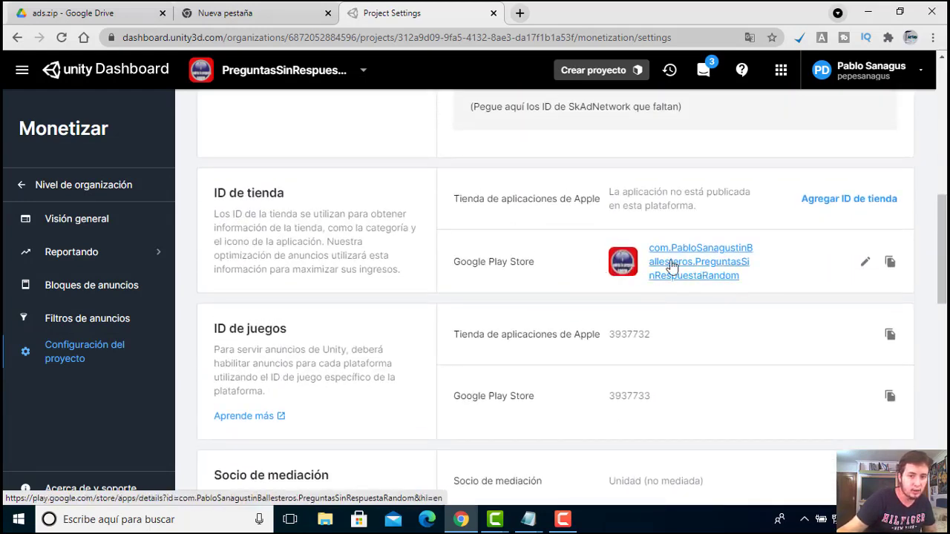
scroll(824, 301, "up", 1)
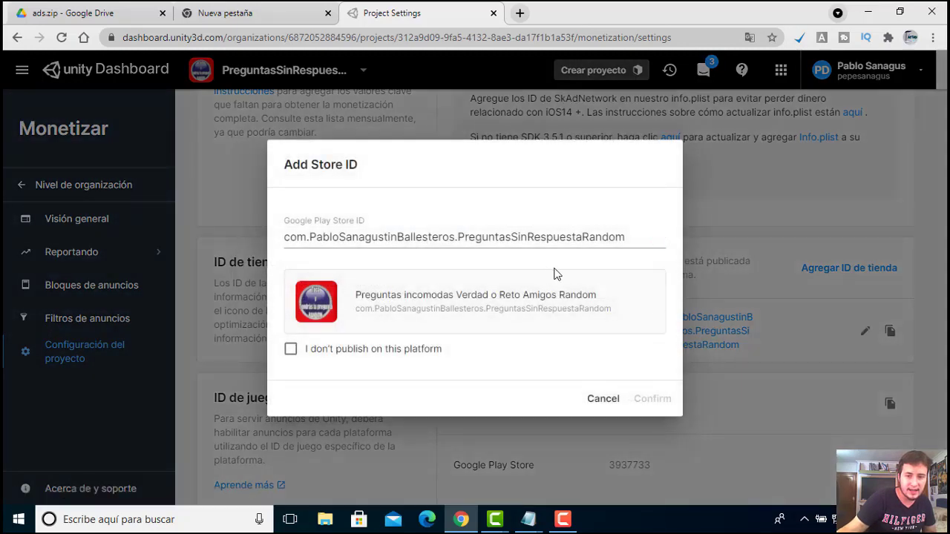
Step: Inspect the Google Play Store ID, cancel the dialog unchanged, and open a new tab
left_click(399, 236)
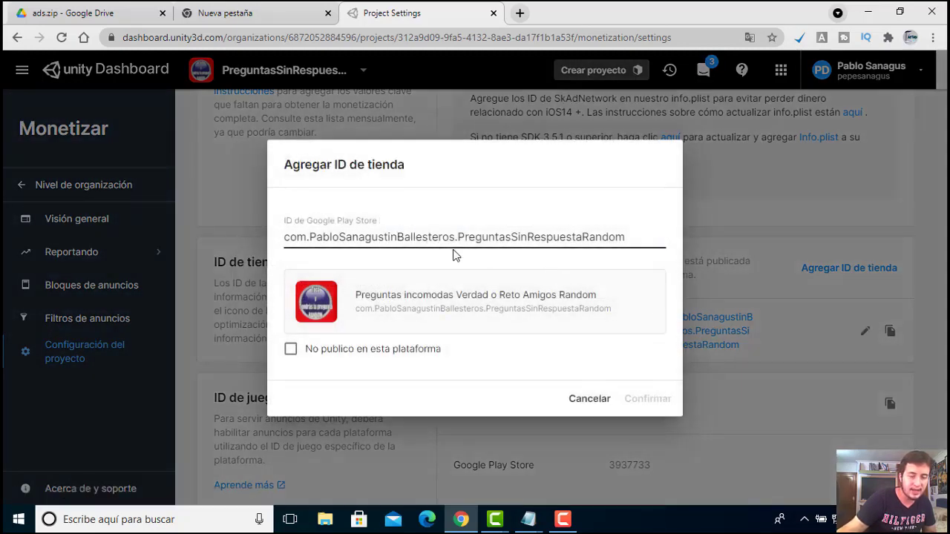
double_click(433, 237)
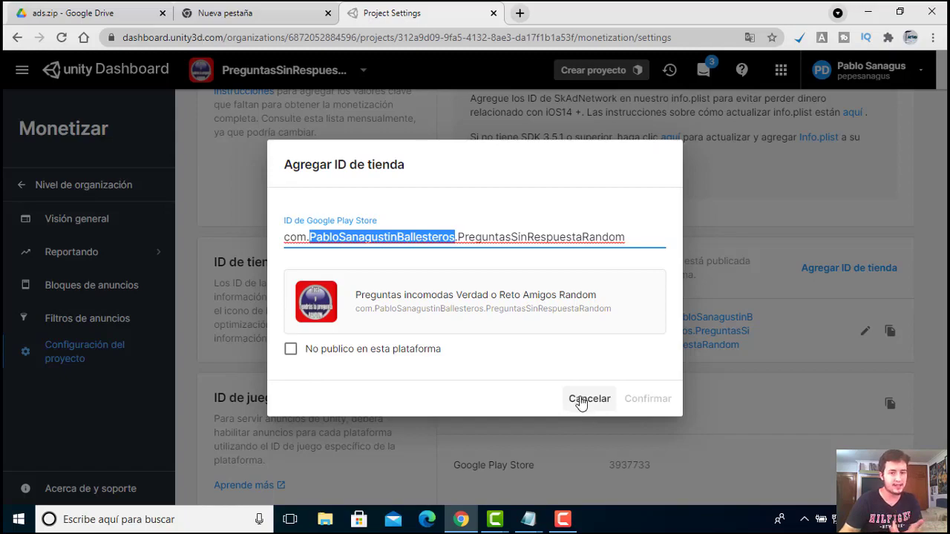
left_click(581, 400)
left_click(519, 13)
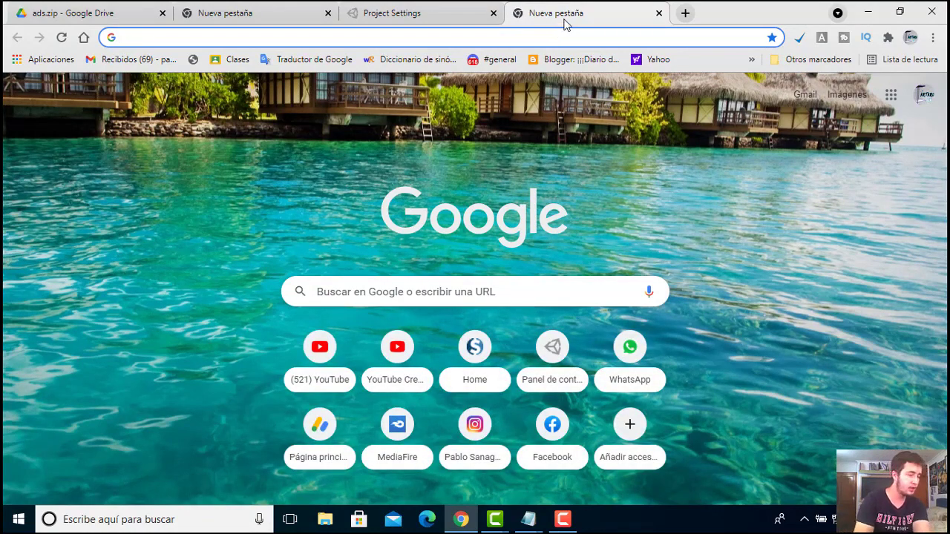
Step: Search Google for 'google play' and open Google Play's 'Aplicaciones de Android' page
type("go")
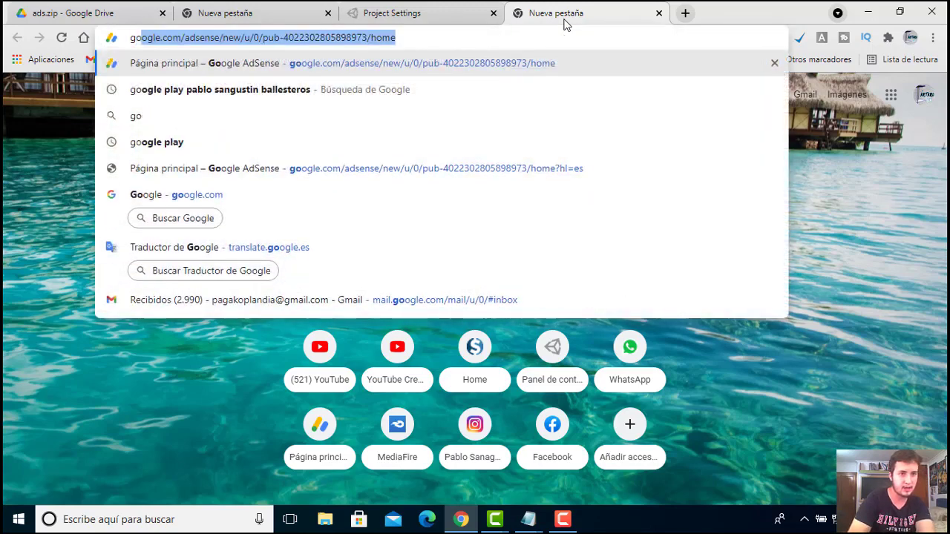
type("ogle play")
key("Delete")
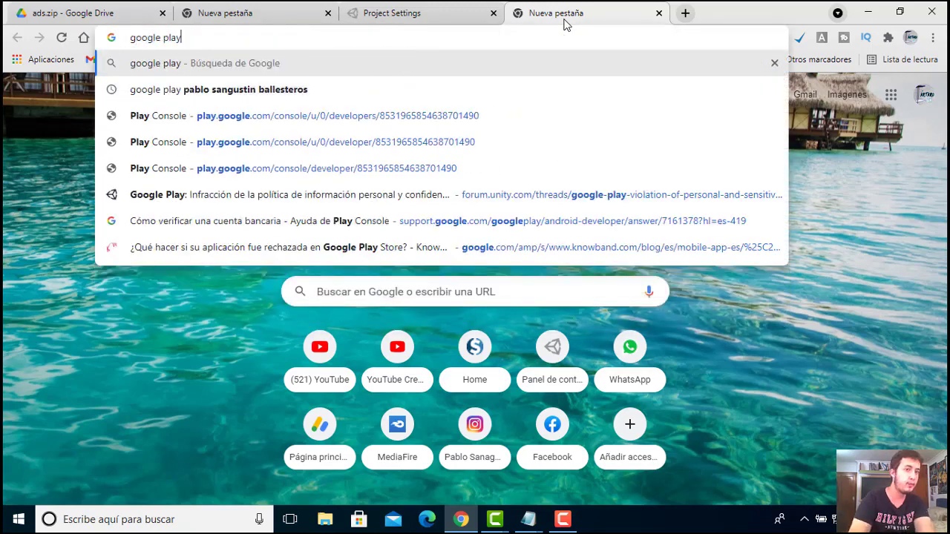
key("Return")
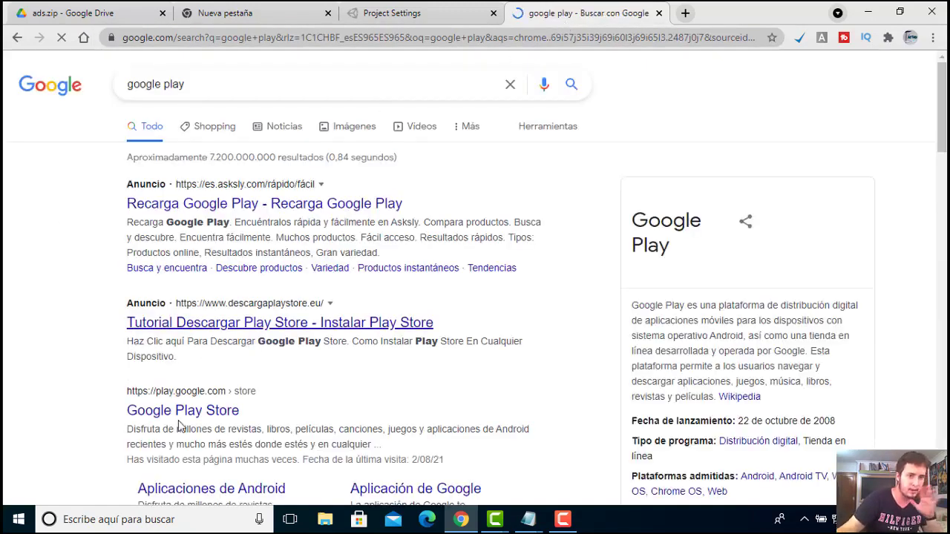
scroll(227, 355, "down", 2)
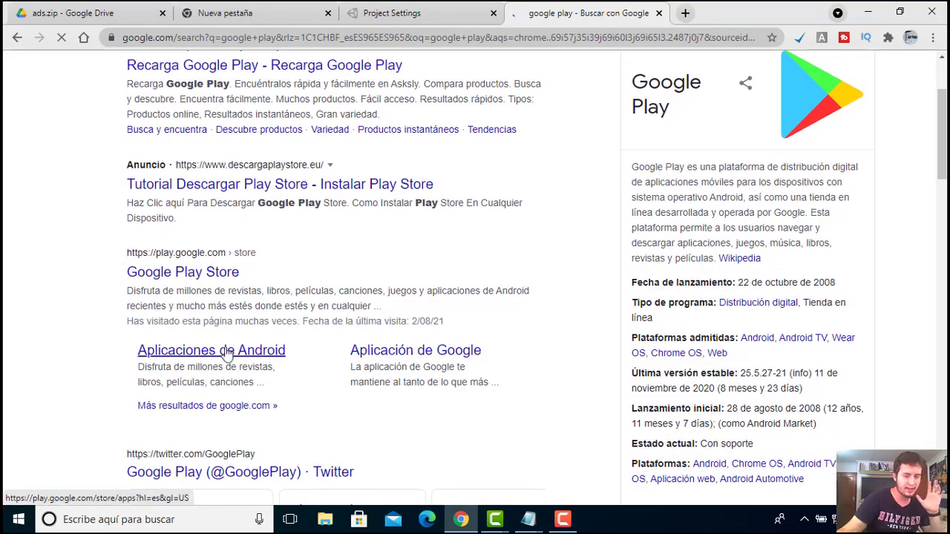
left_click(227, 351)
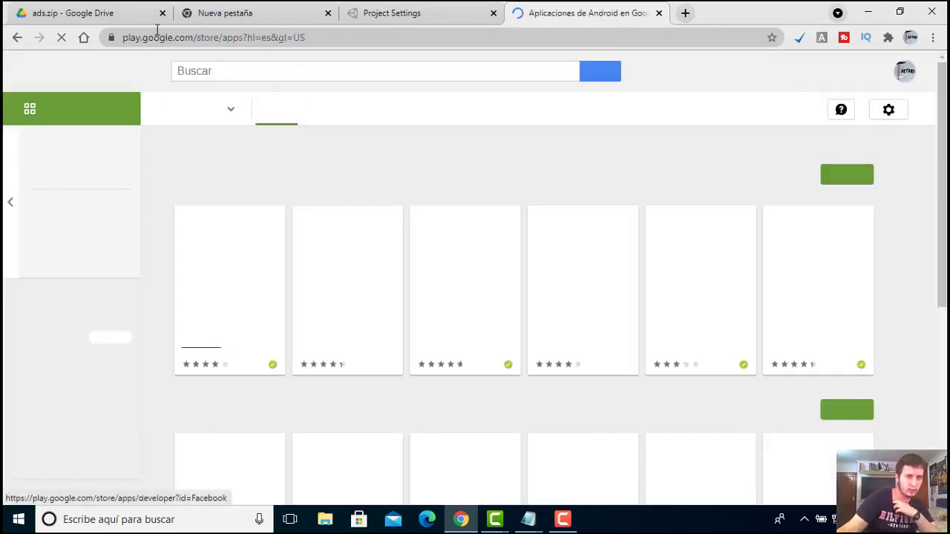
Step: Search the store for 'preguntas inco' and open the Preguntas incomodas app listing in a new tab
left_click(203, 71)
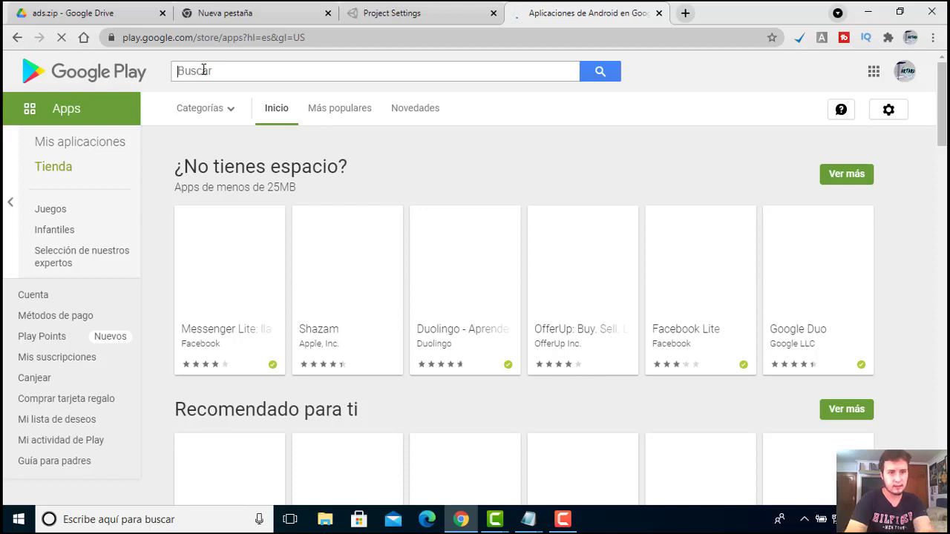
type("preg")
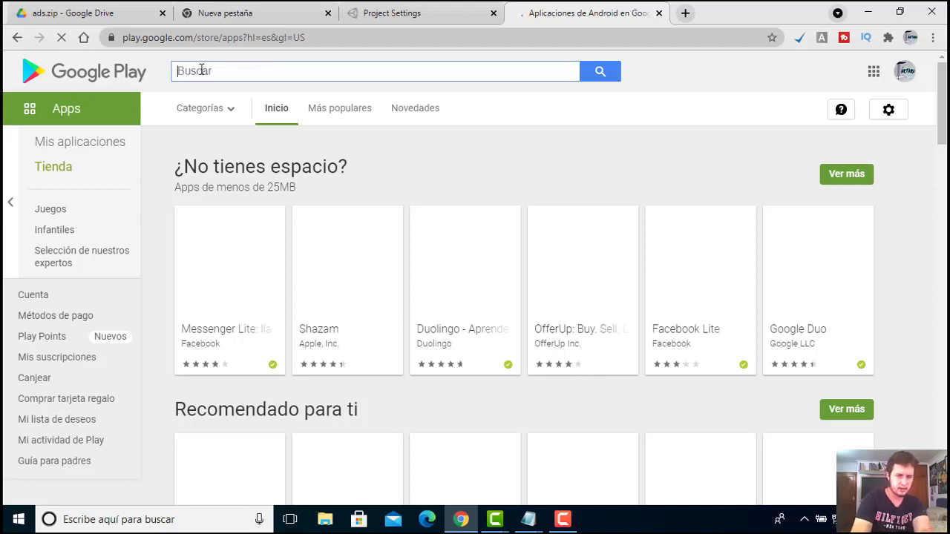
type("pregun")
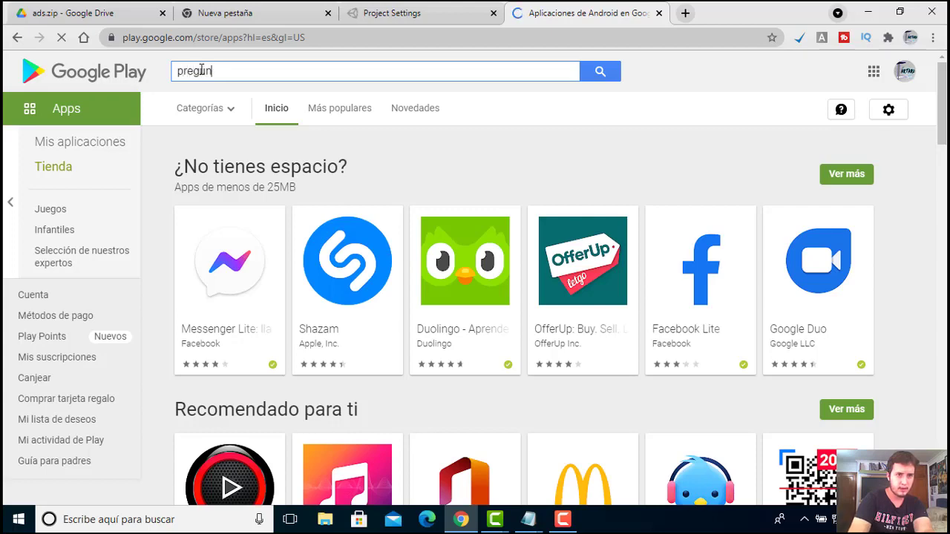
type("tas inco")
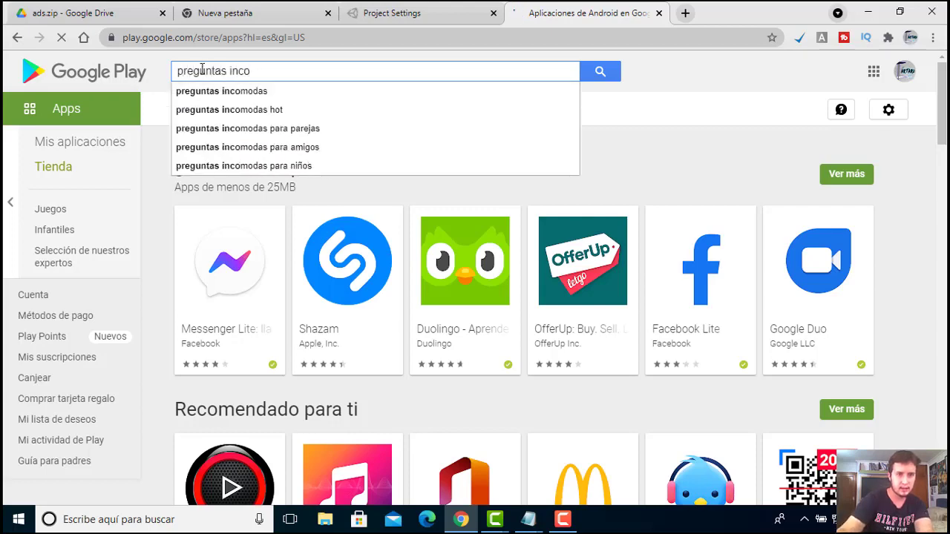
key("Return")
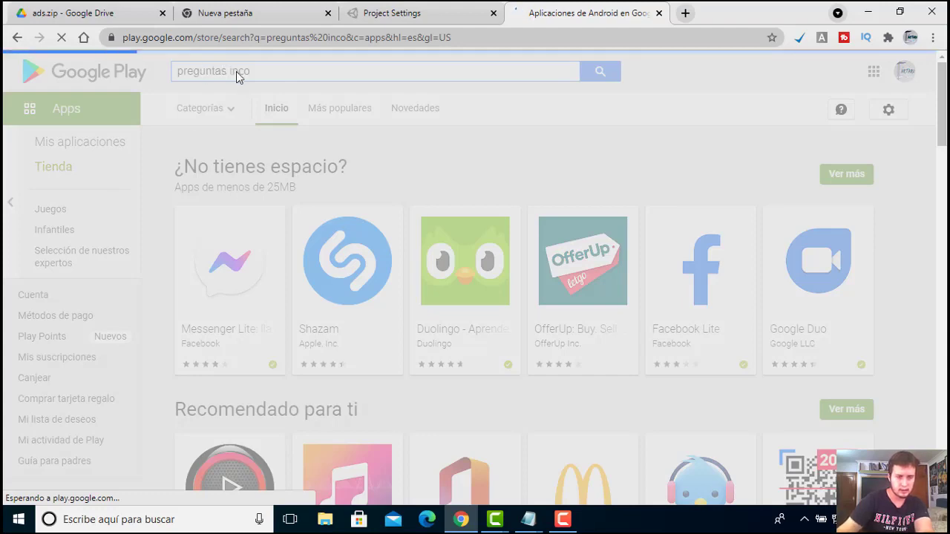
scroll(519, 297, "down", 3)
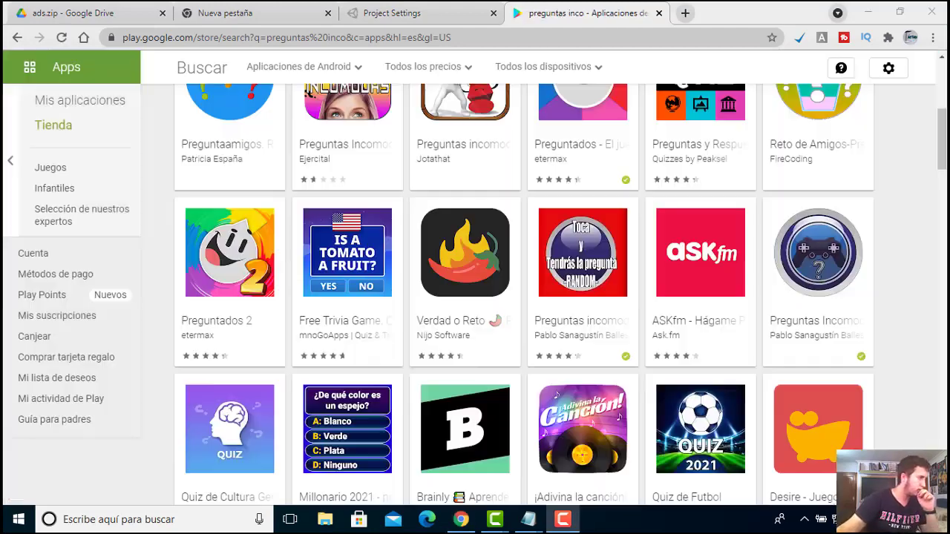
scroll(544, 339, "down", 1)
scroll(563, 222, "down", 1)
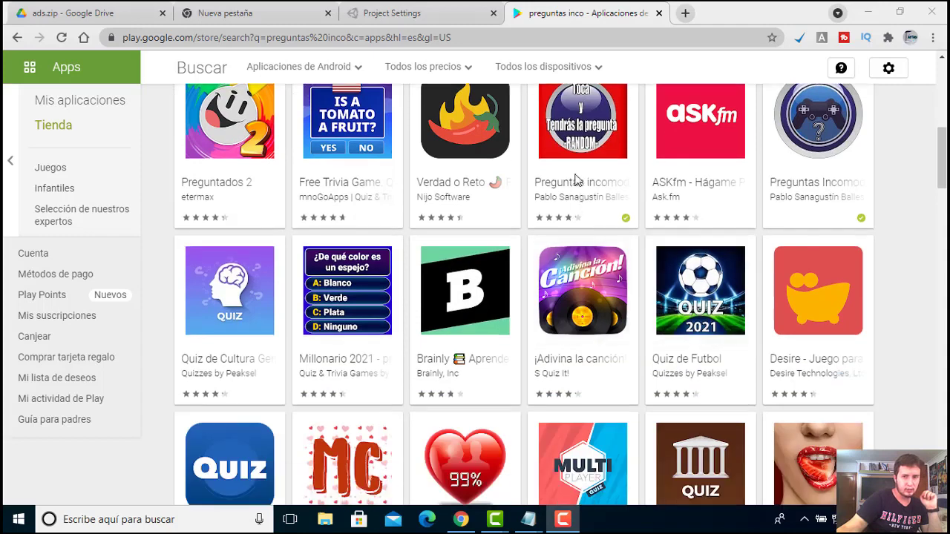
right_click(578, 186)
left_click(610, 194)
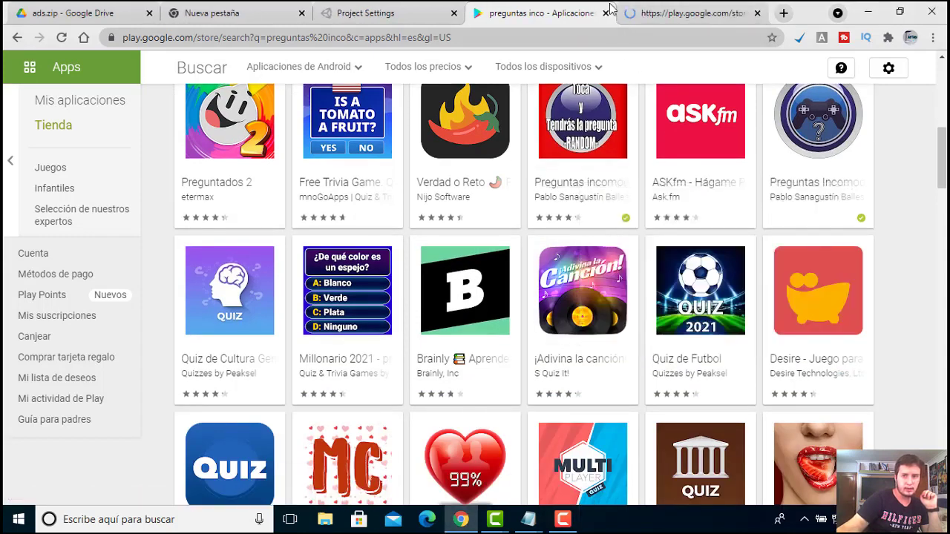
Step: Select the package ID in the listing's URL, then return to Unity's project settings
left_click(697, 13)
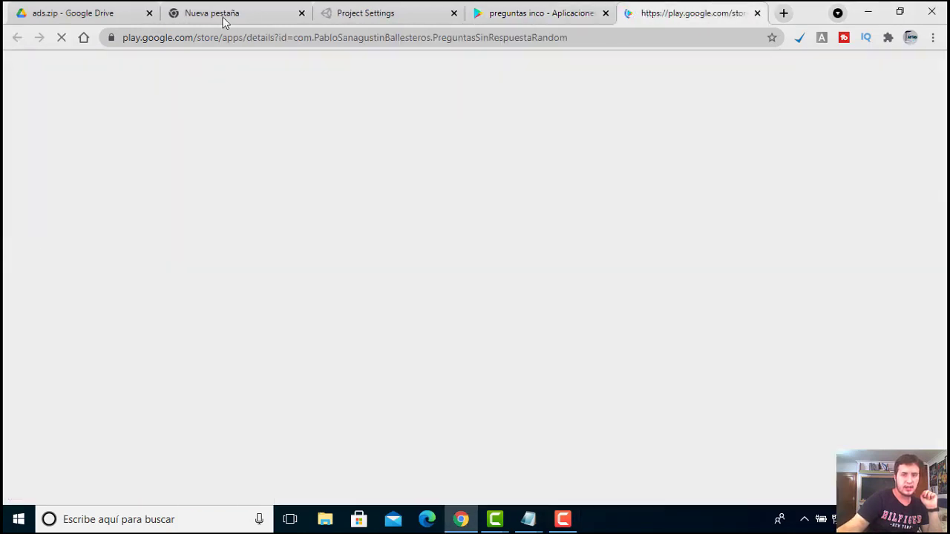
double_click(293, 37)
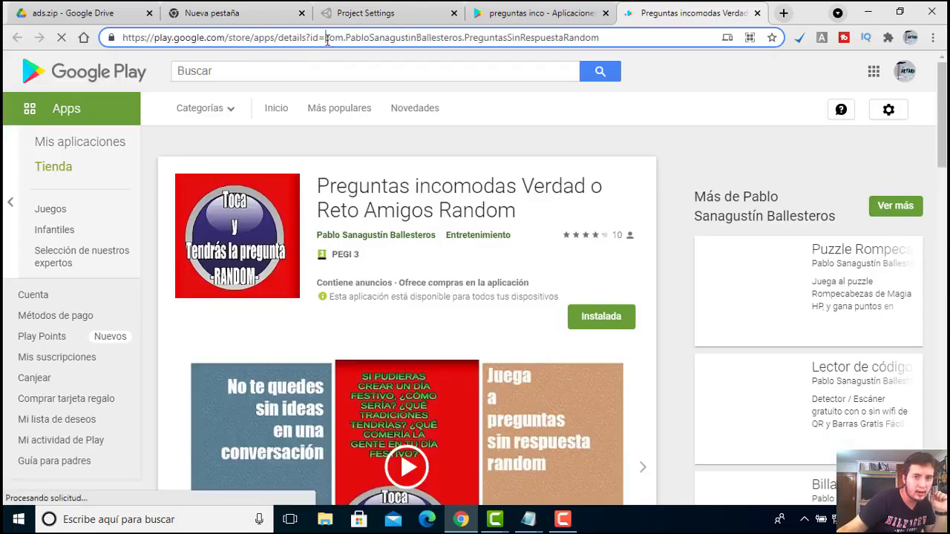
left_click_drag(325, 38, 613, 39)
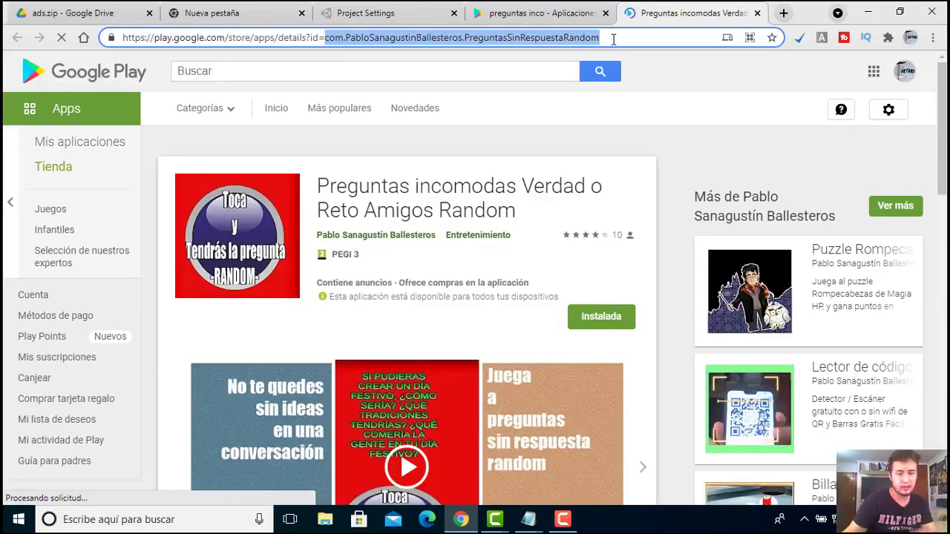
left_click(547, 10)
left_click(390, 13)
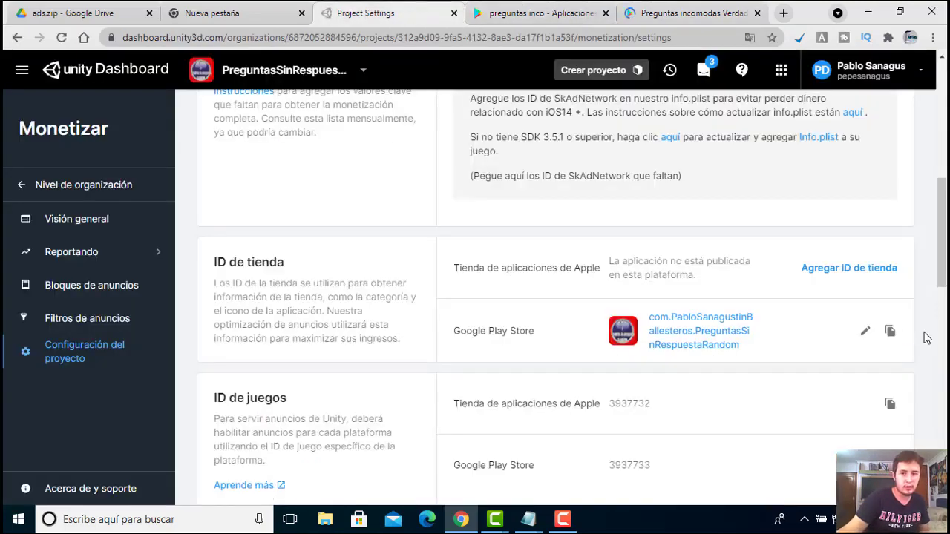
Step: Open and cancel the Google Play Store ID editor unchanged, then bring back the app's Play listing
left_click(866, 332)
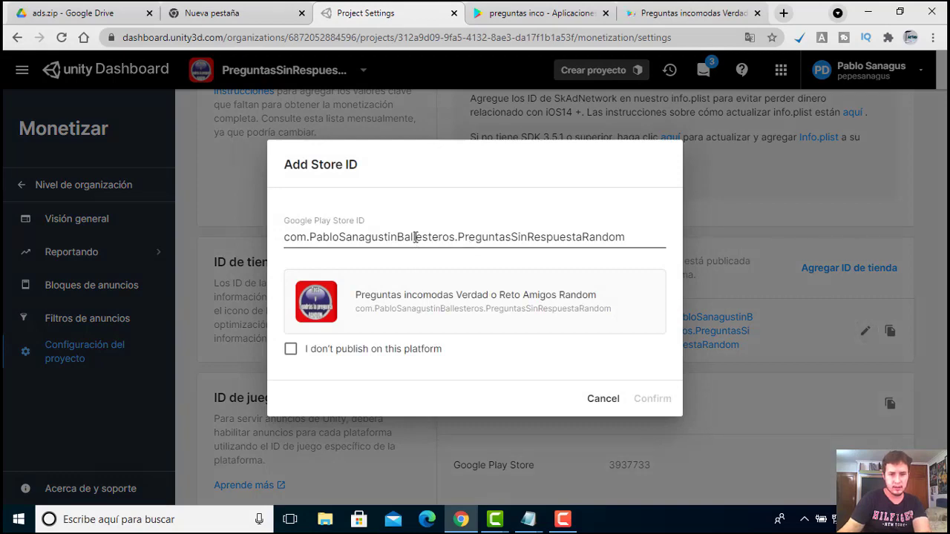
left_click(590, 399)
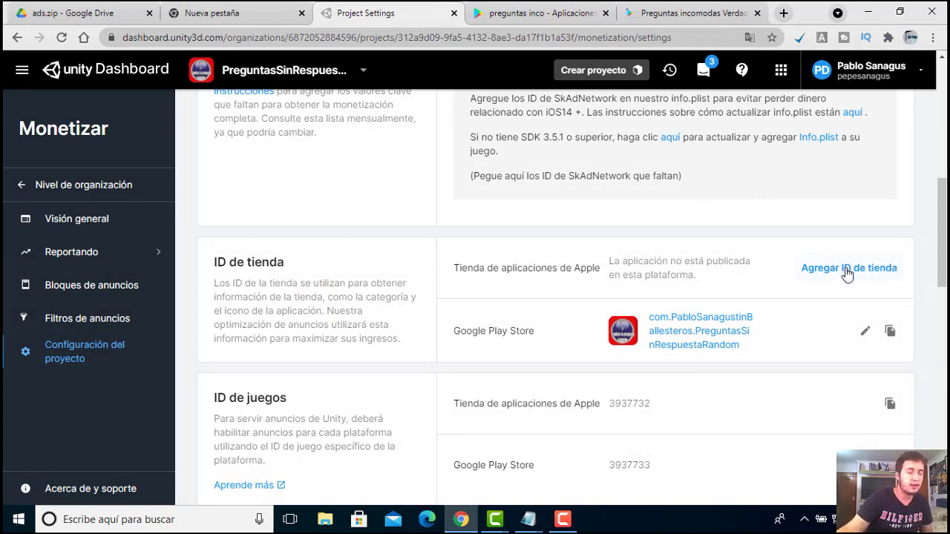
left_click(731, 14)
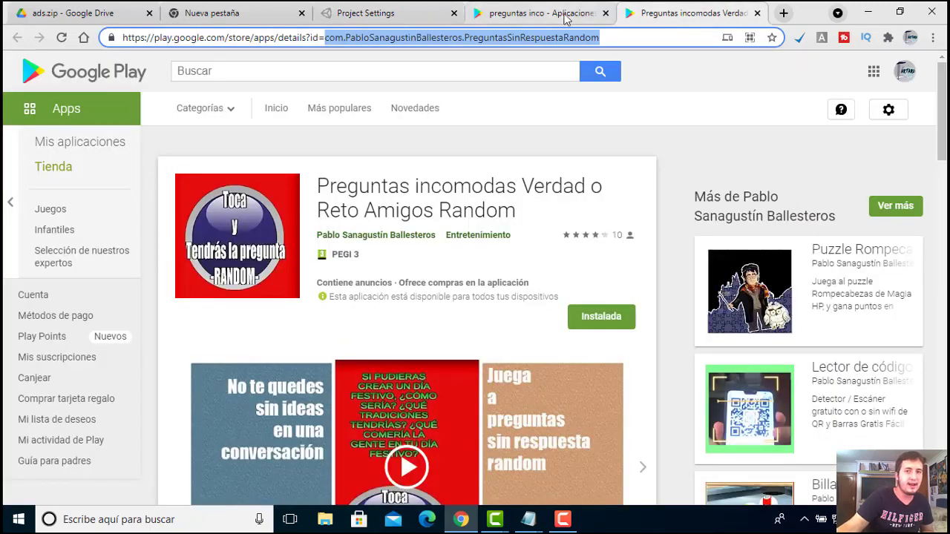
Step: Close the app listing tab, keeping the 'preguntas inco' results, and select the address bar
left_click(612, 15)
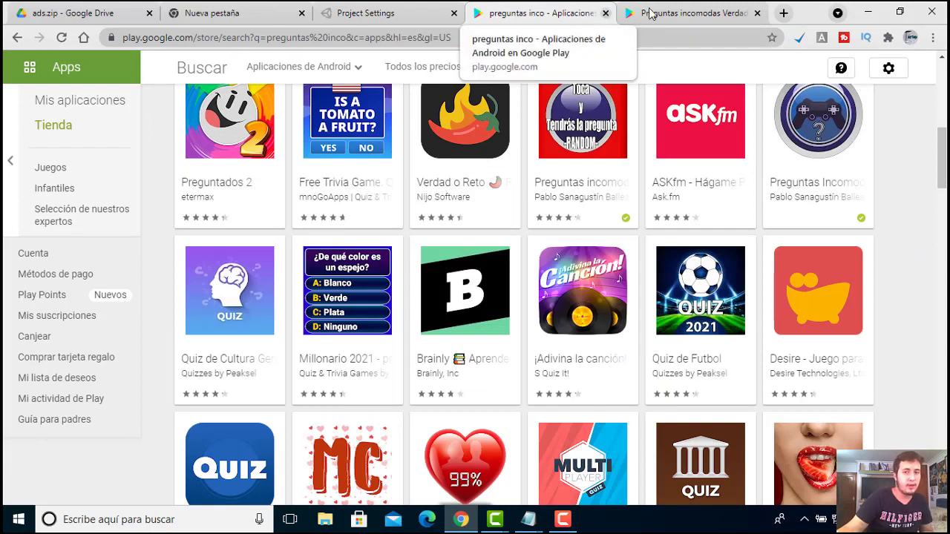
left_click(758, 13)
left_click(528, 38)
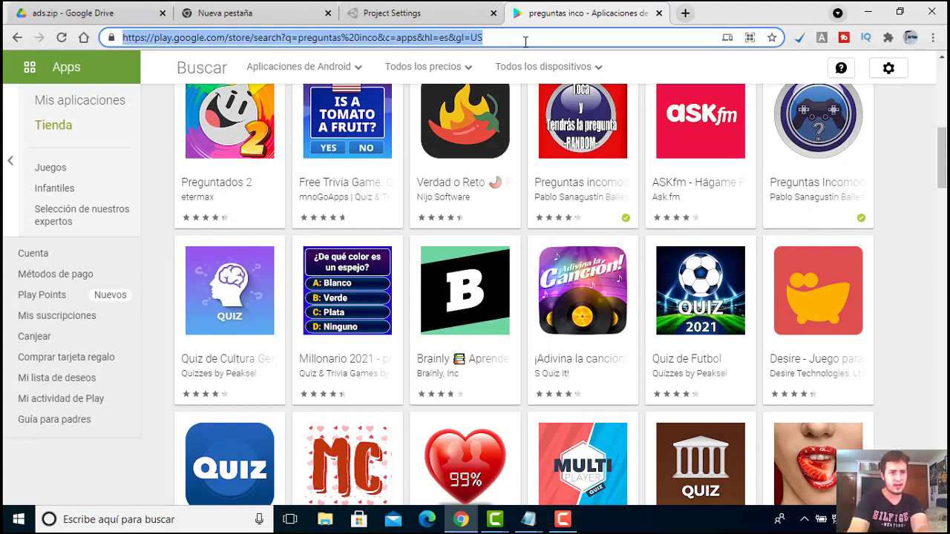
Step: Search Google for 'play console', skim the results, then close that tab
type("play conso")
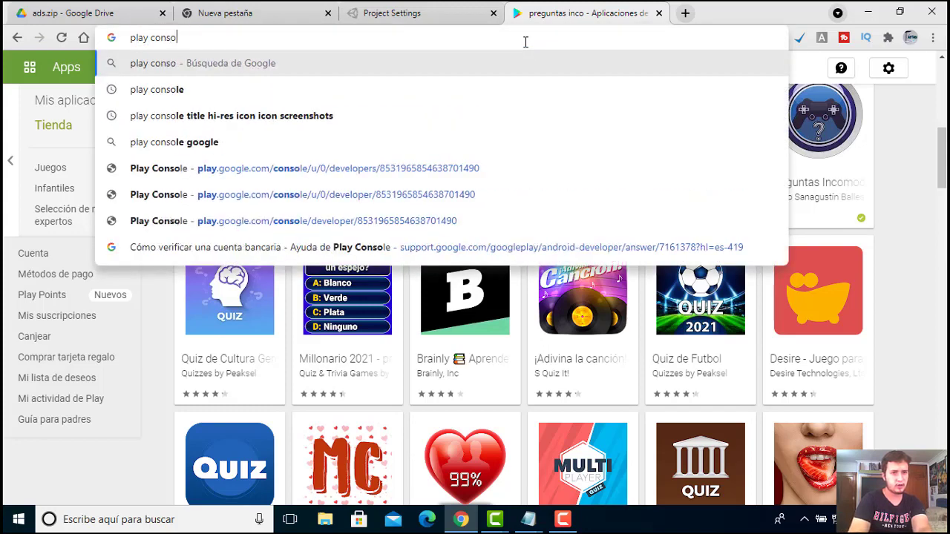
type("le")
key("Return")
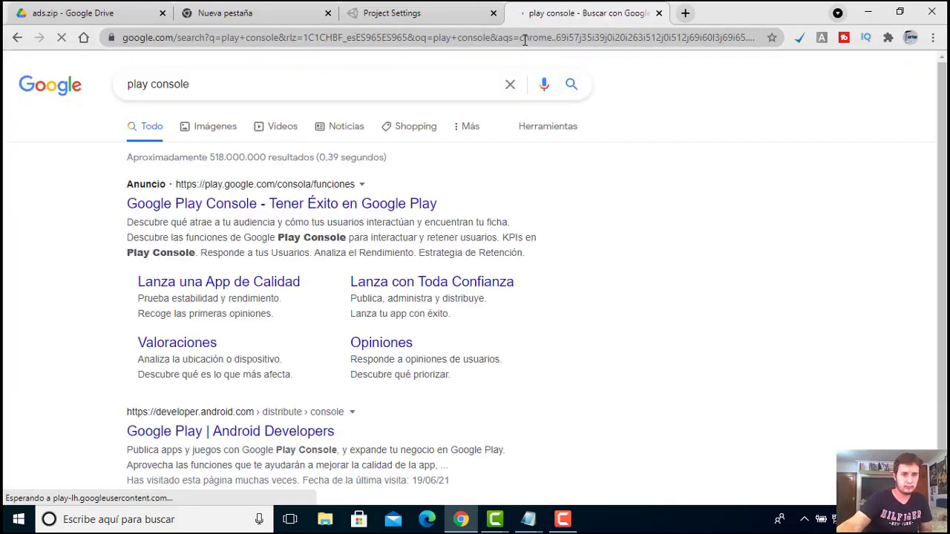
scroll(268, 389, "down", 1)
scroll(213, 395, "down", 1)
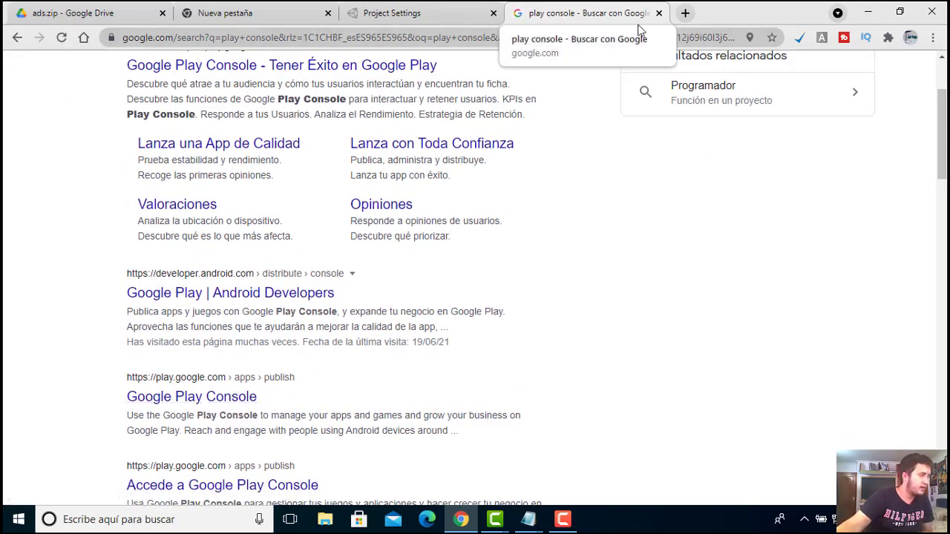
left_click(659, 13)
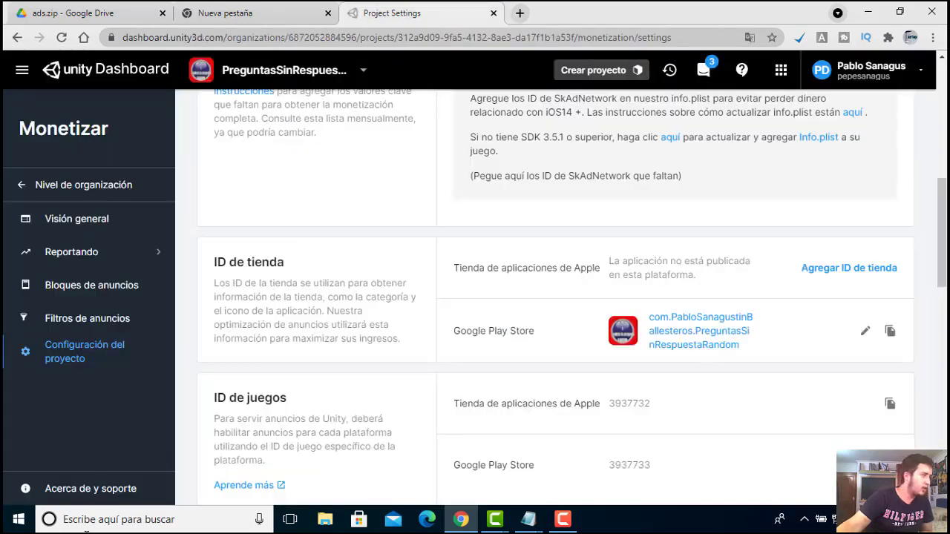